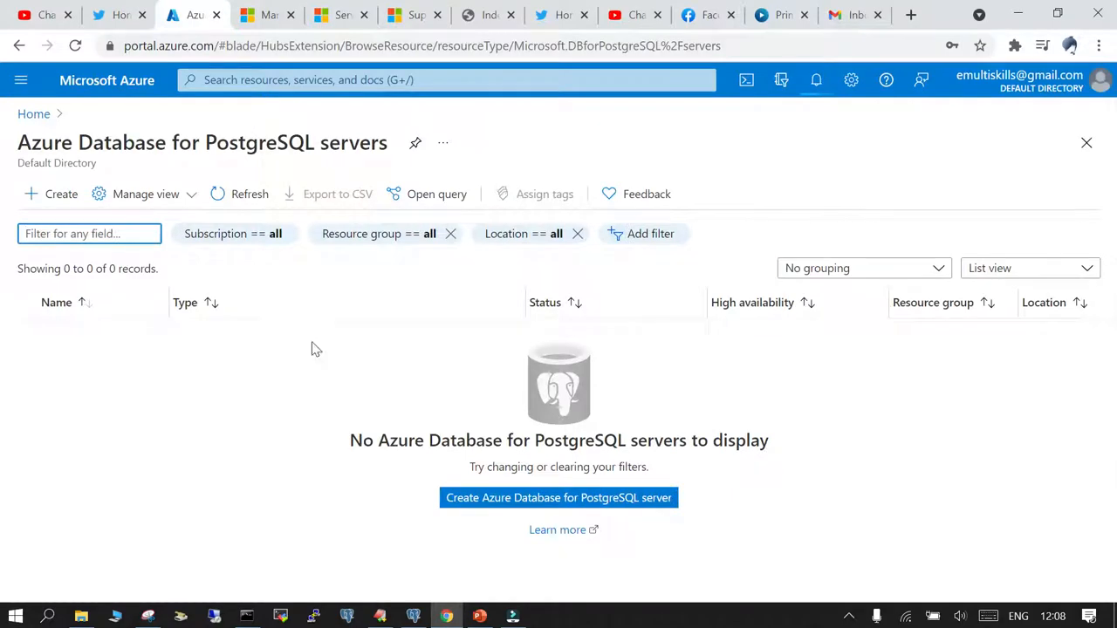
Start creating an Azure Database for PostgreSQL as a Single server and assign it to the linuxrg resource group
left_click(52, 194)
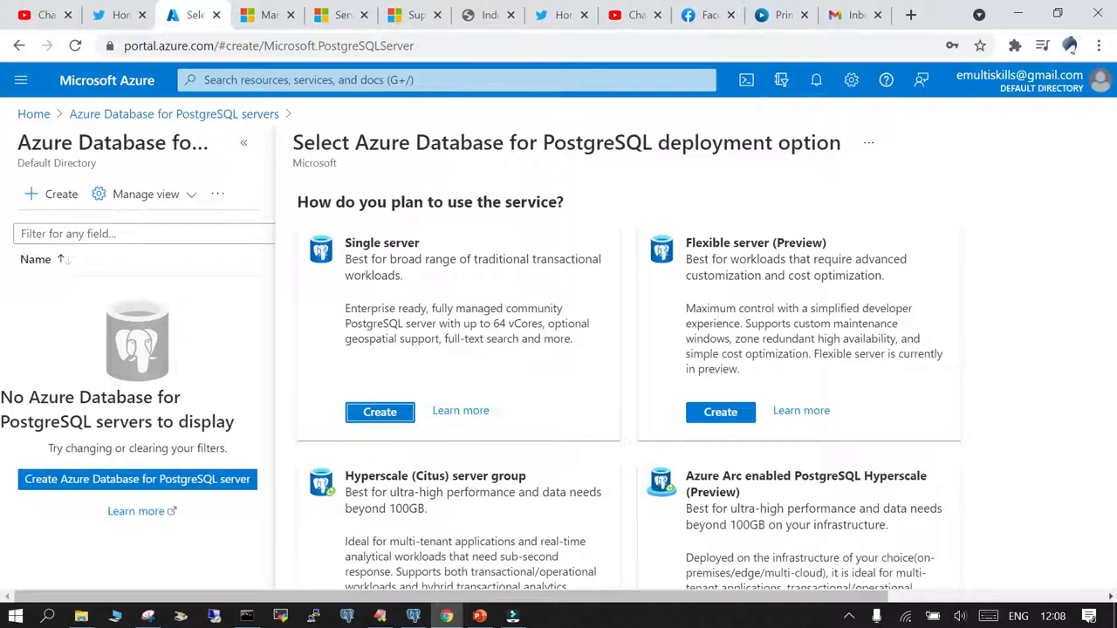
left_click(380, 411)
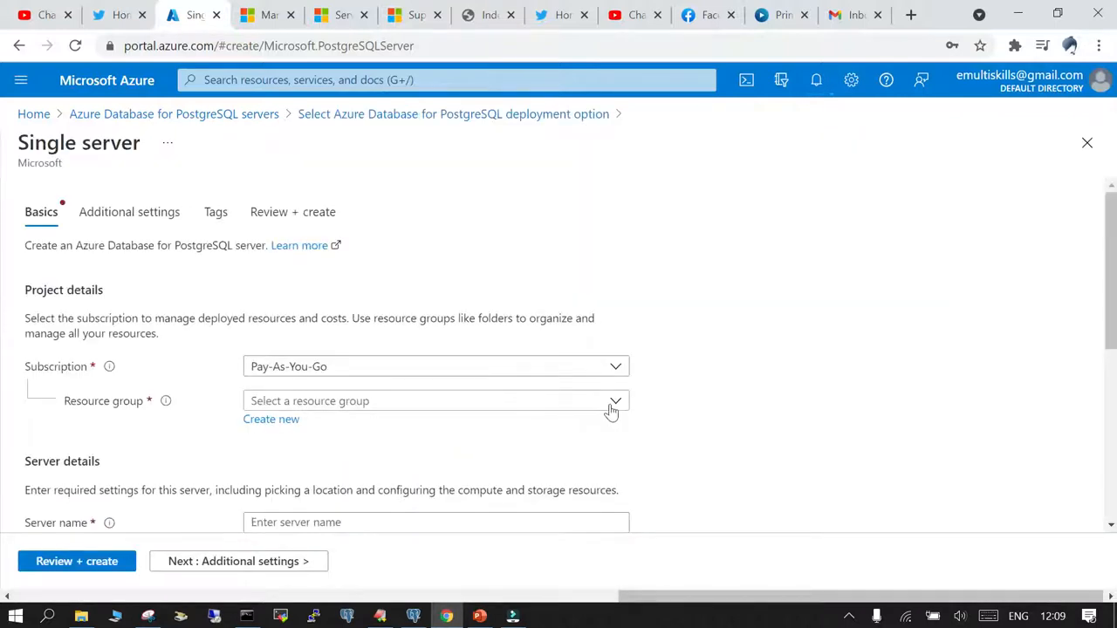
left_click(615, 402)
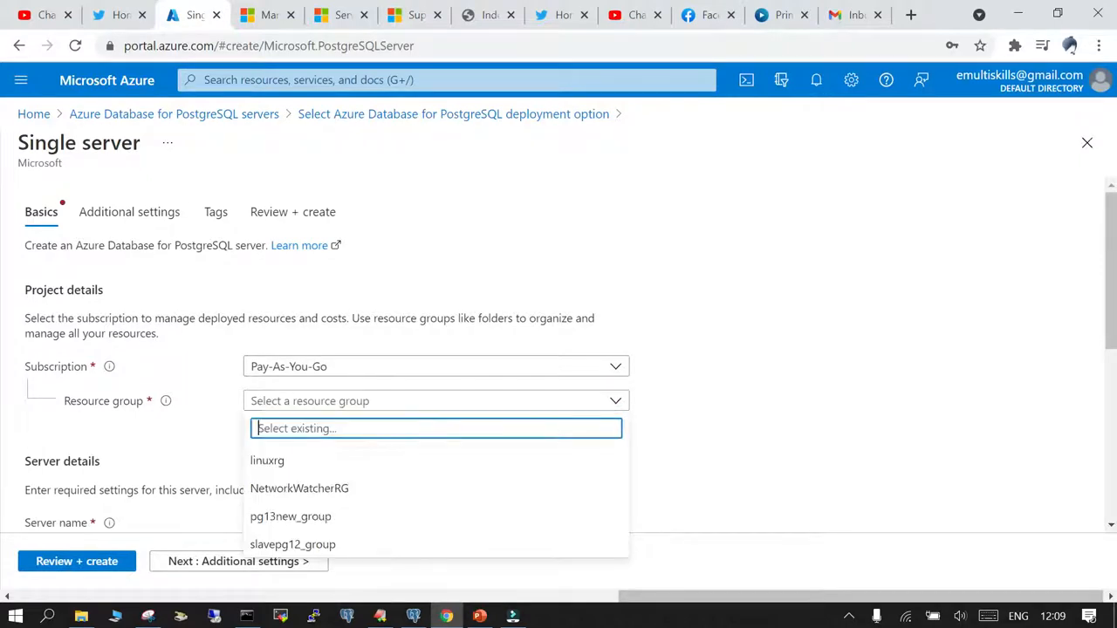
left_click(279, 462)
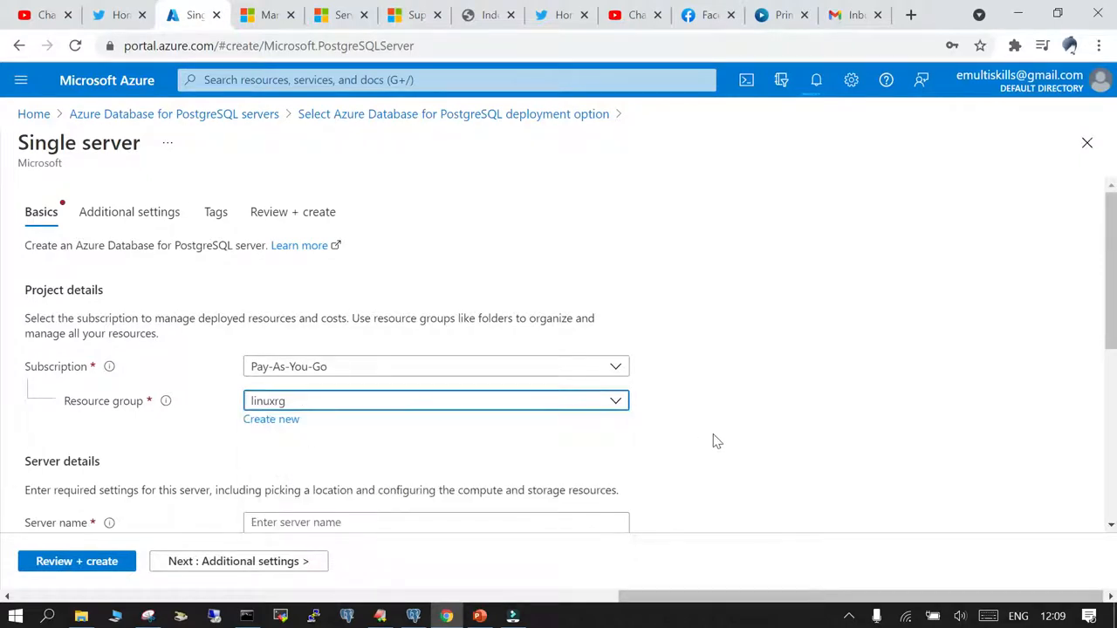
Name the new server managedpg13demo
scroll(711, 444, "down", 2)
left_click(253, 348)
type("manahed")
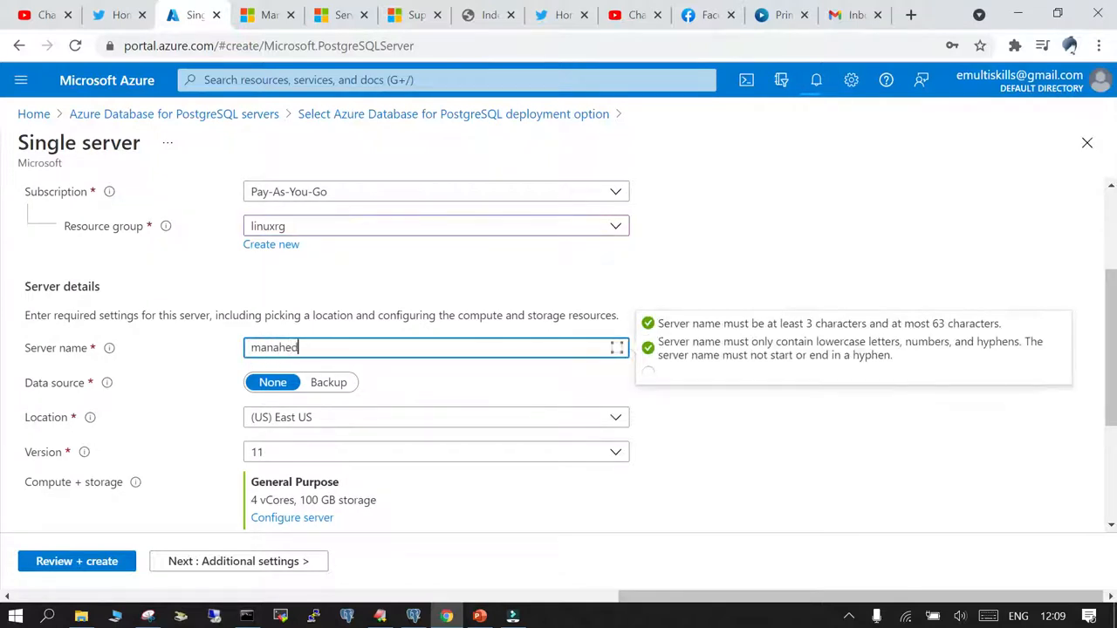
key("BackSpace")
key("BackSpace")
key("BackSpace")
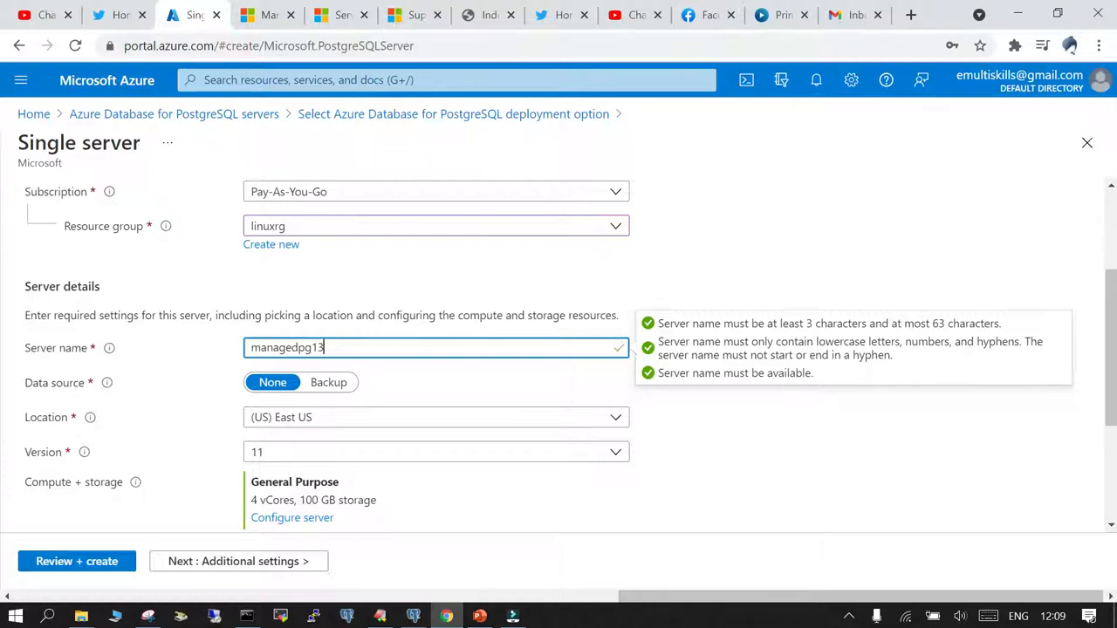
type("emo")
Try to set the server location to (Asia Pacific) South India
mouse_move(107, 388)
left_click(617, 421)
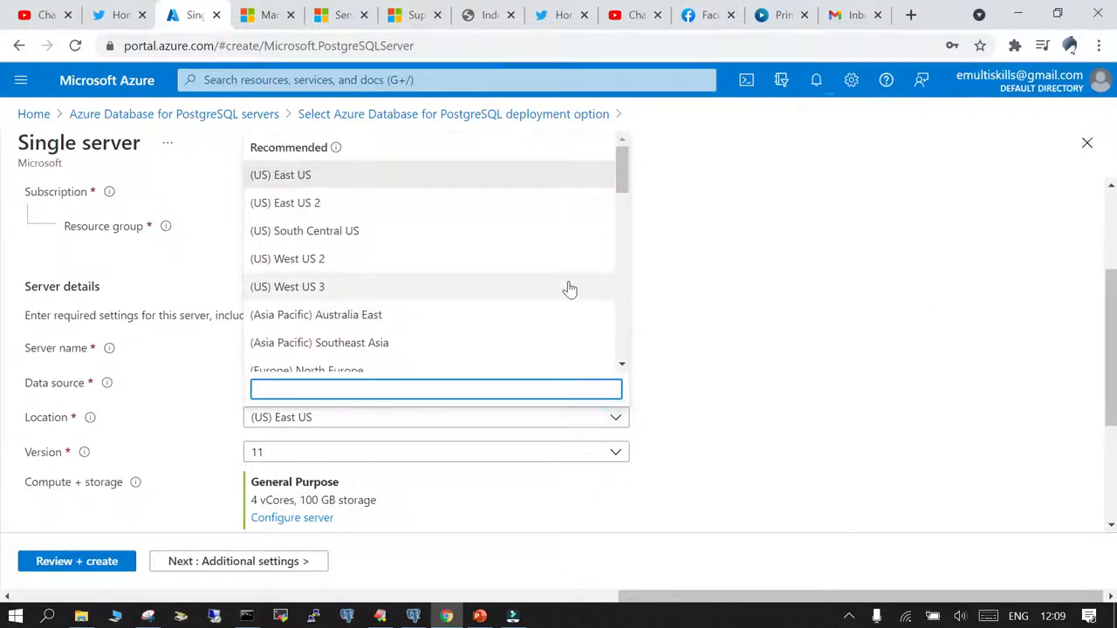
scroll(578, 292, "down", 2)
scroll(582, 294, "down", 3)
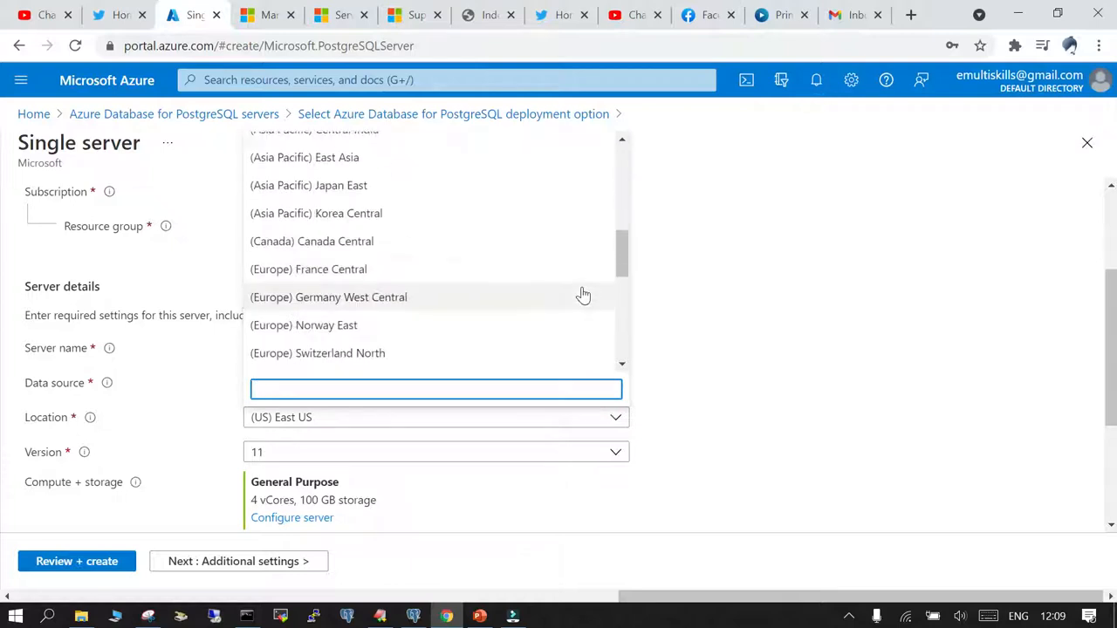
scroll(582, 295, "down", 1)
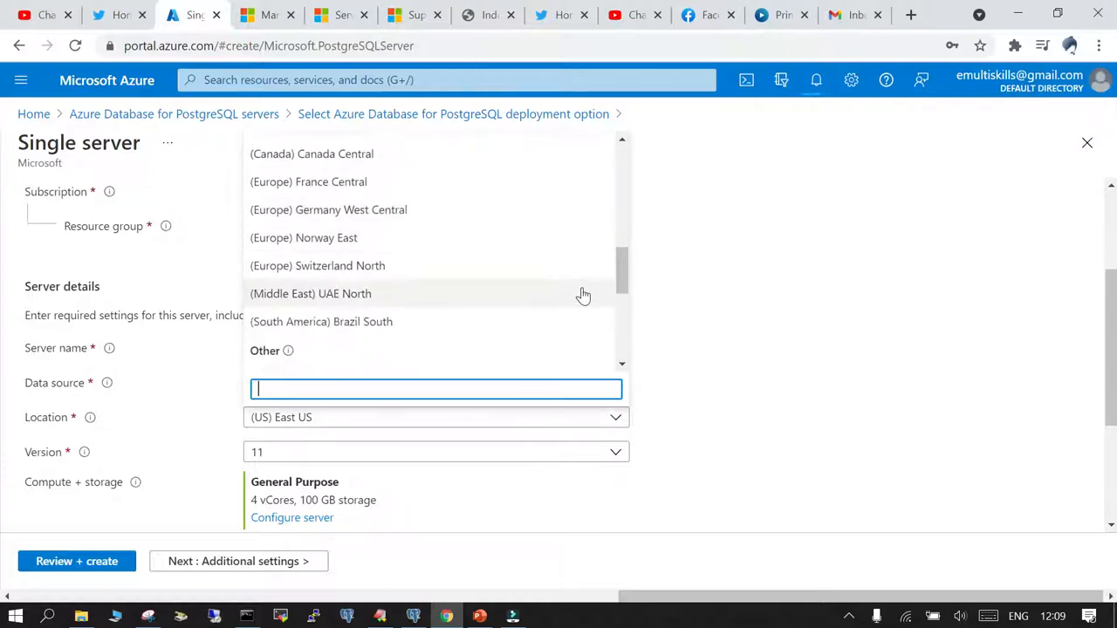
scroll(516, 334, "down", 2)
scroll(516, 334, "down", 3)
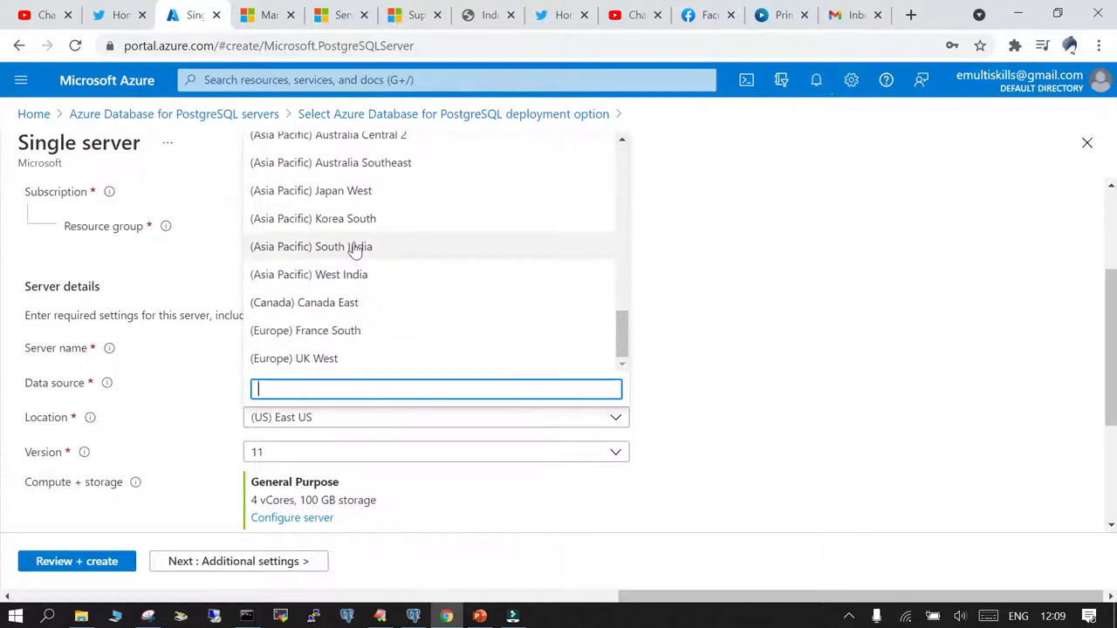
left_click(347, 252)
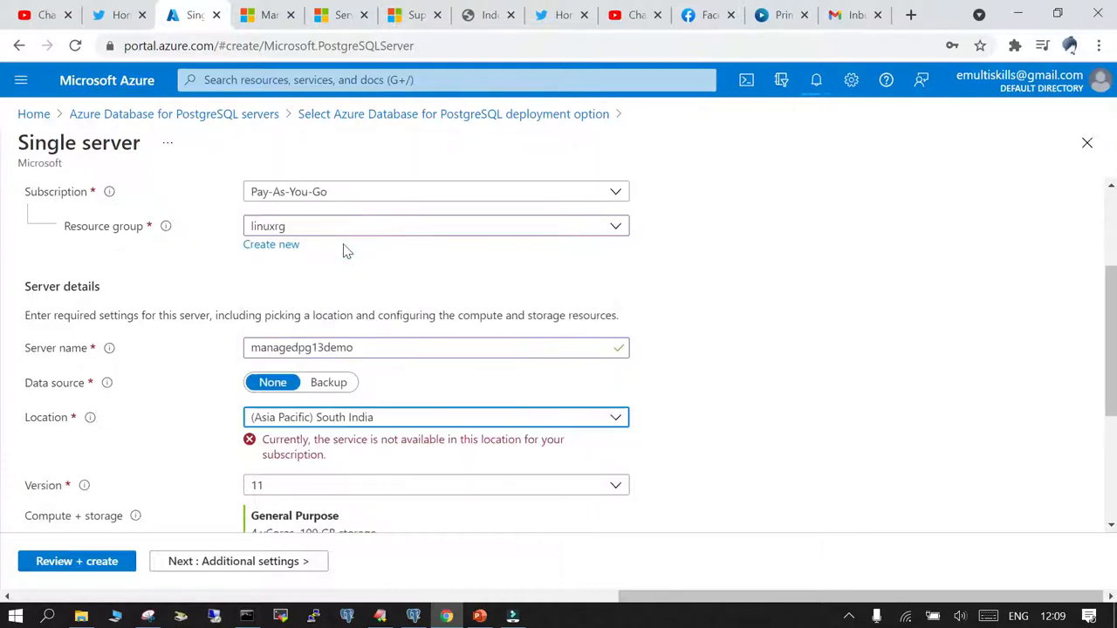
Set the server location to (Asia Pacific) West India and keep PostgreSQL version 11
left_click(615, 420)
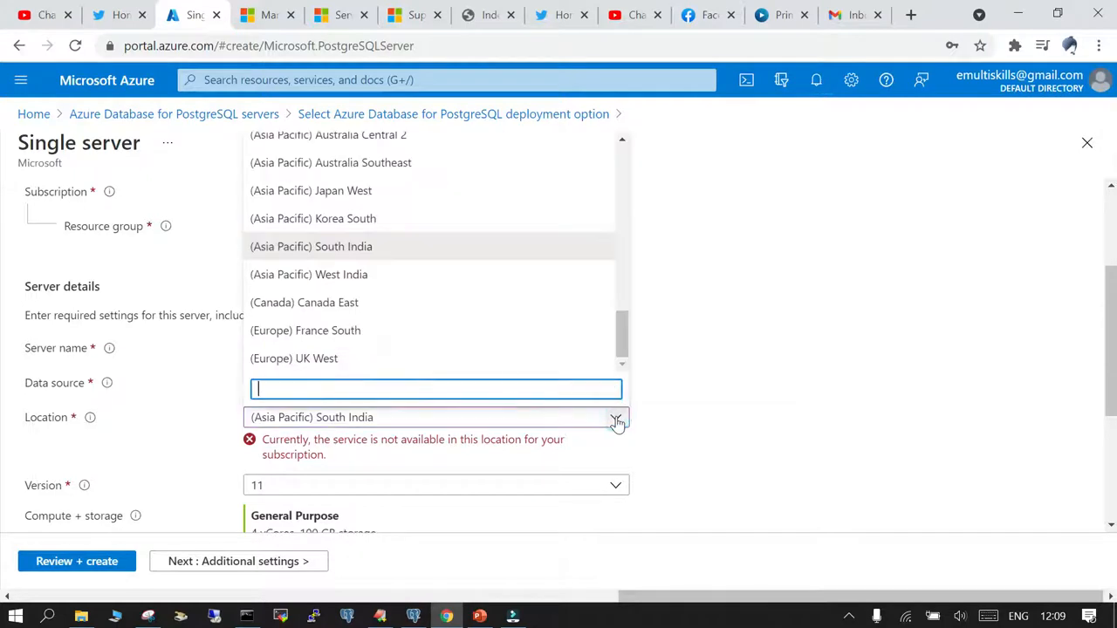
left_click(344, 276)
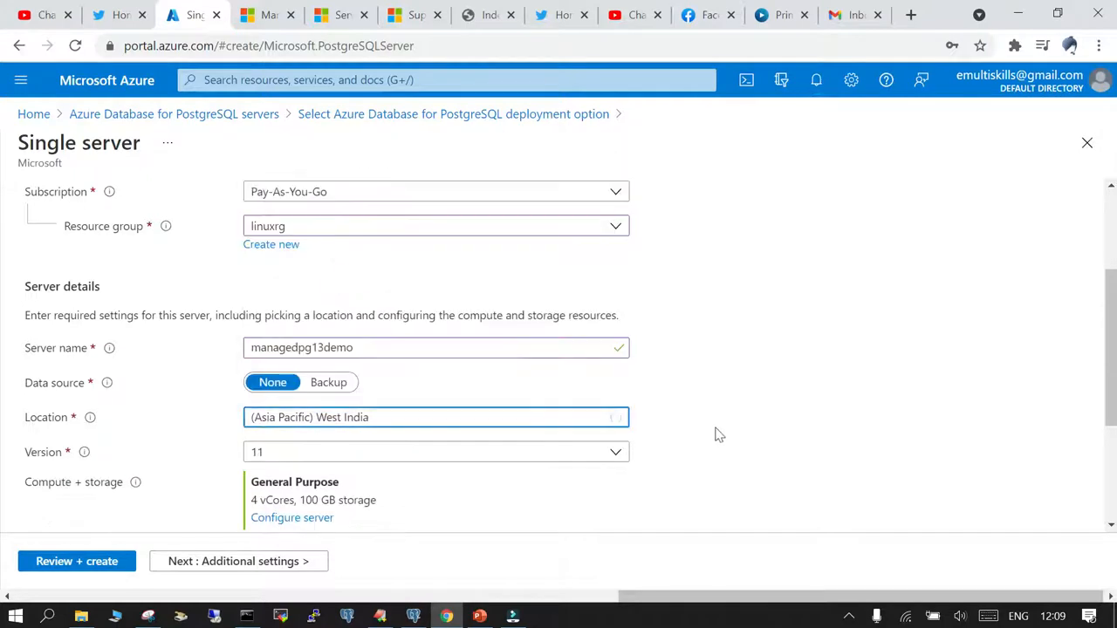
scroll(717, 436, "down", 2)
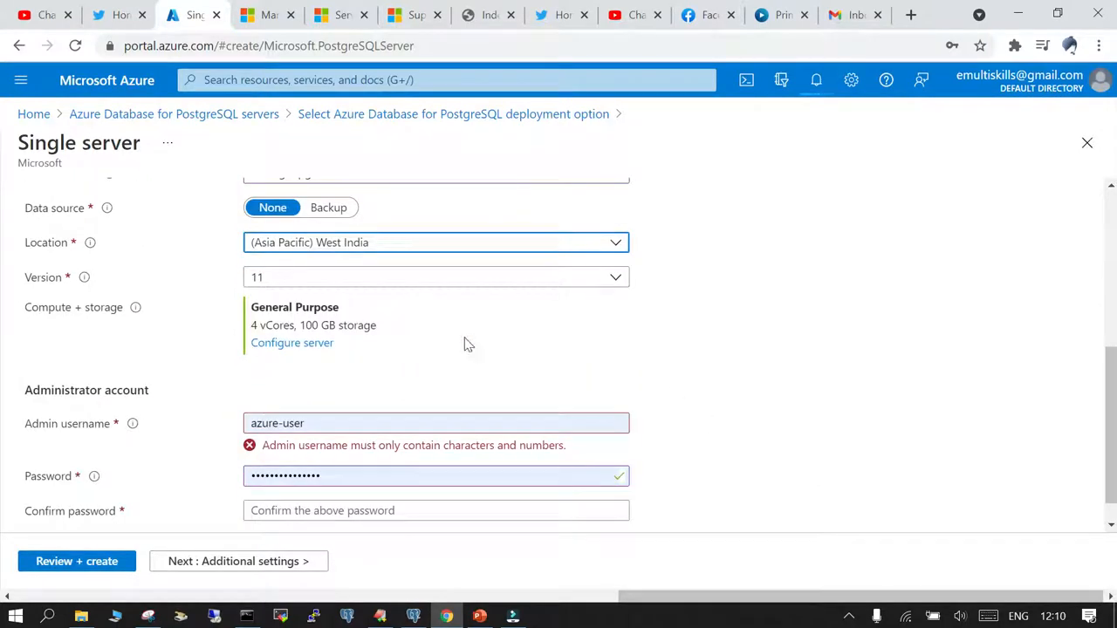
left_click(615, 277)
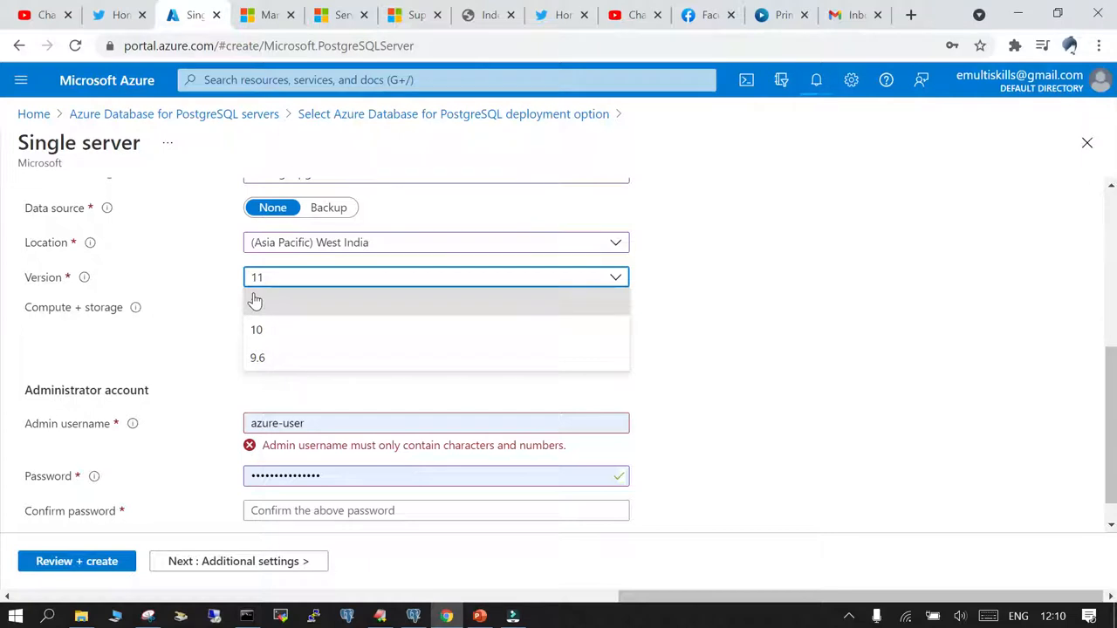
left_click(826, 355)
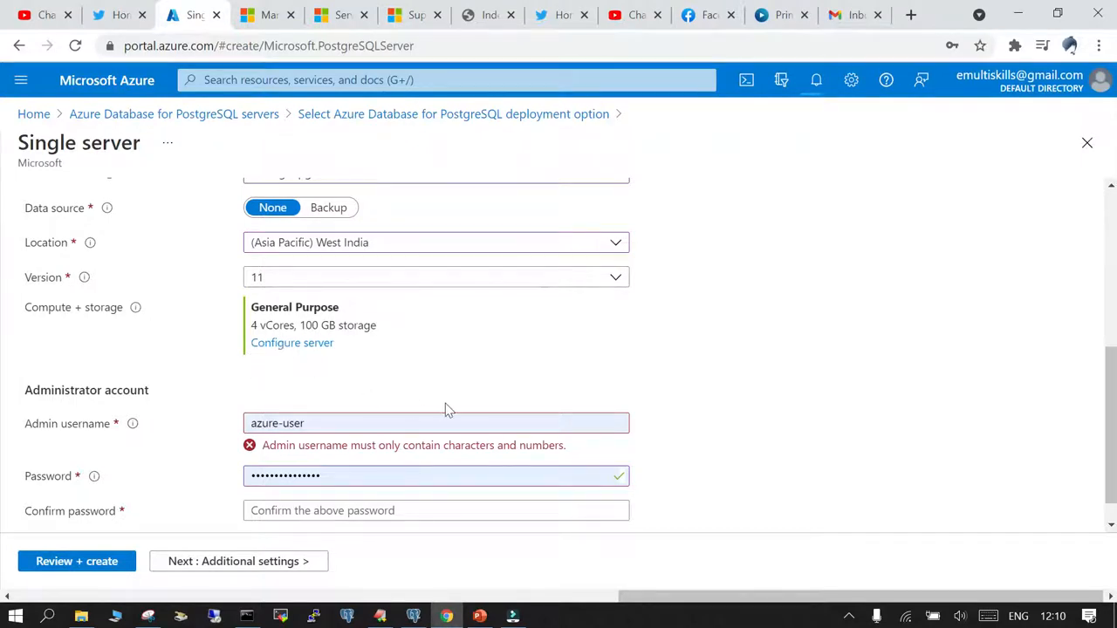
Configure the server's compute and storage as the Basic tier with 2 vCores and 50 GB storage
left_click(296, 346)
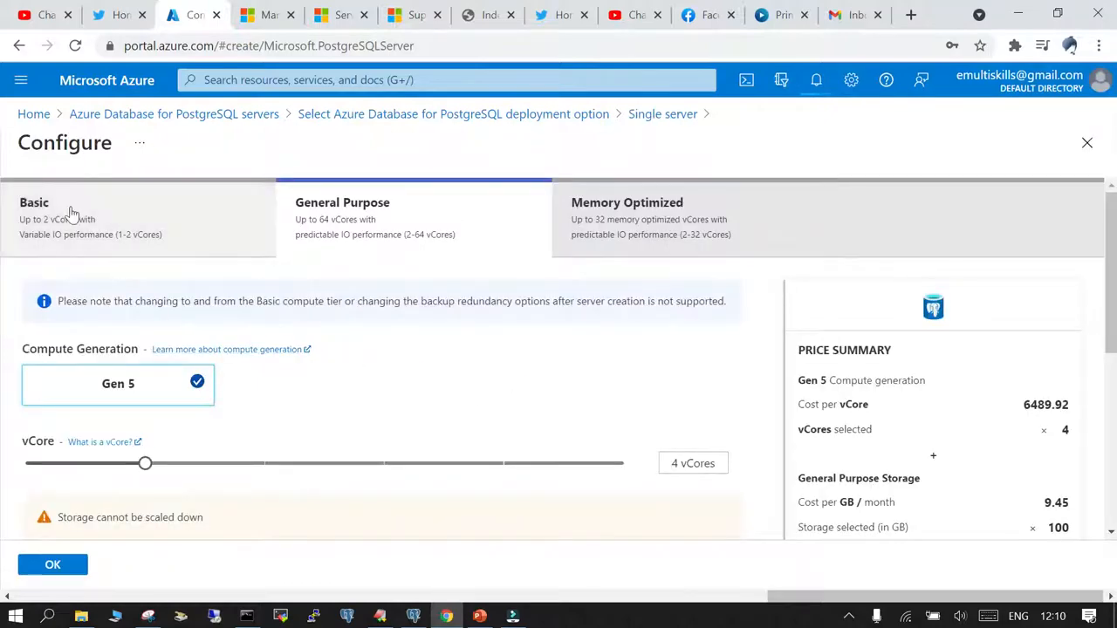
left_click(69, 206)
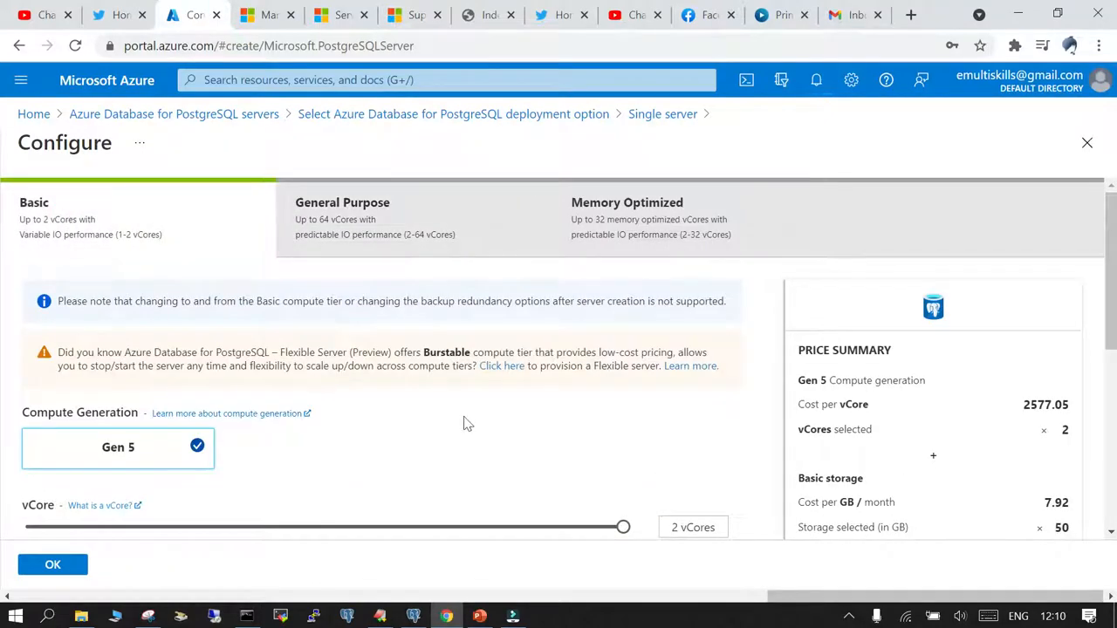
scroll(463, 424, "down", 2)
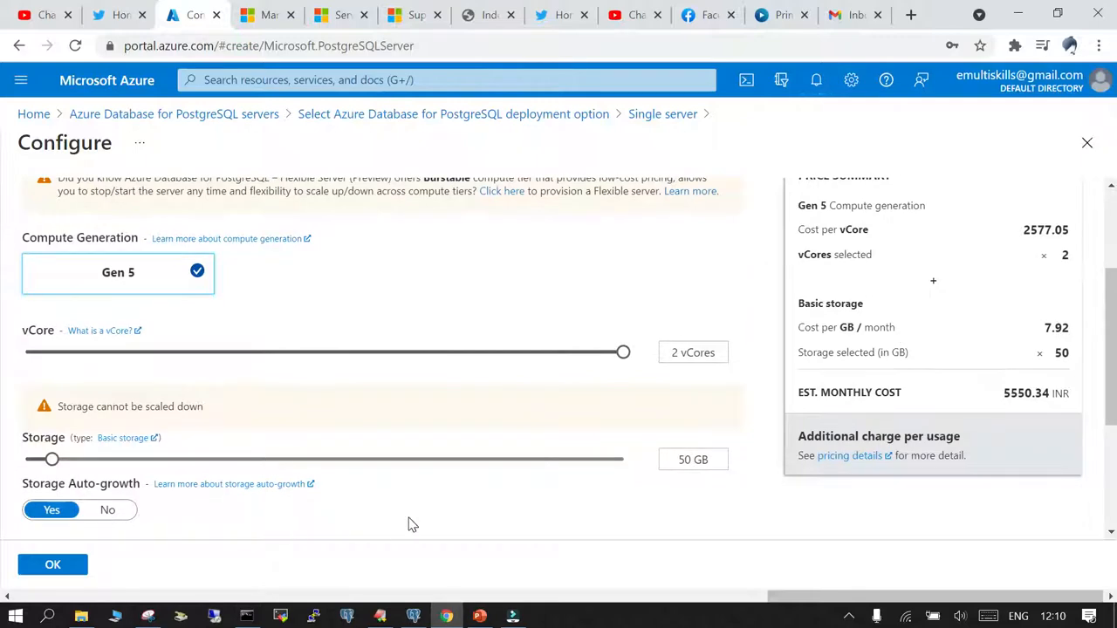
scroll(409, 521, "up", 2)
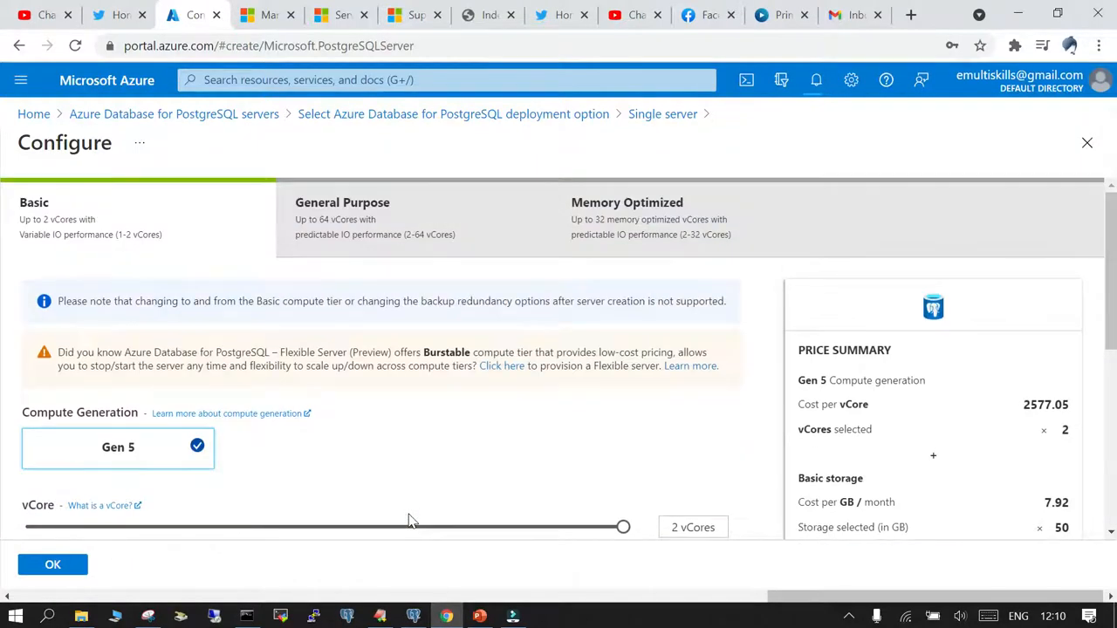
scroll(409, 521, "down", 5)
left_click(57, 563)
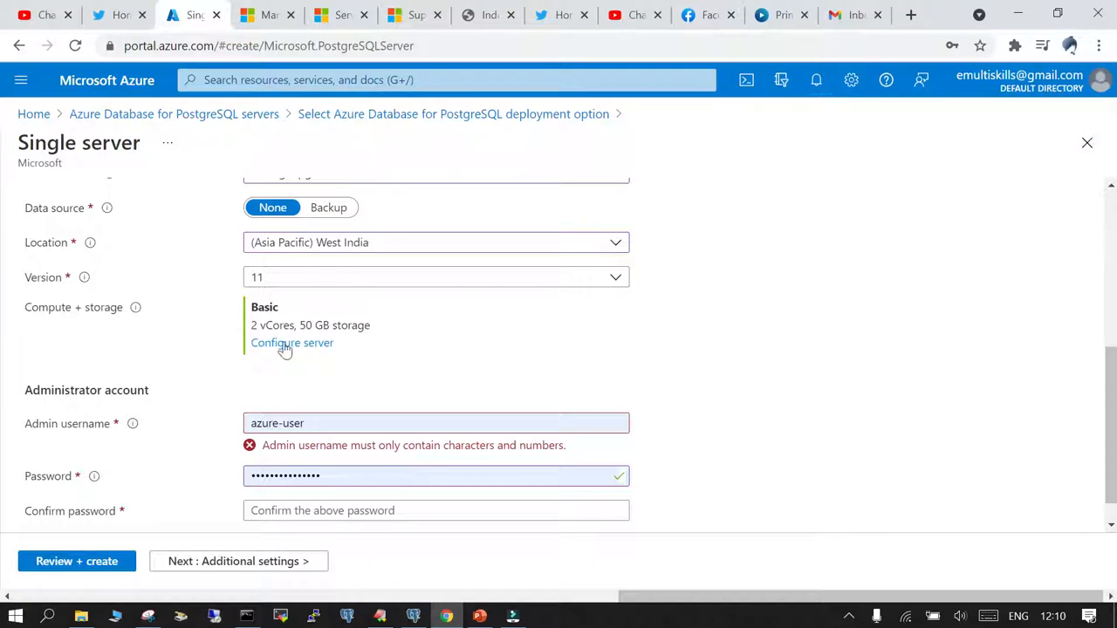
Replace the administrator account's username with posgresadmin
scroll(742, 393, "down", 1)
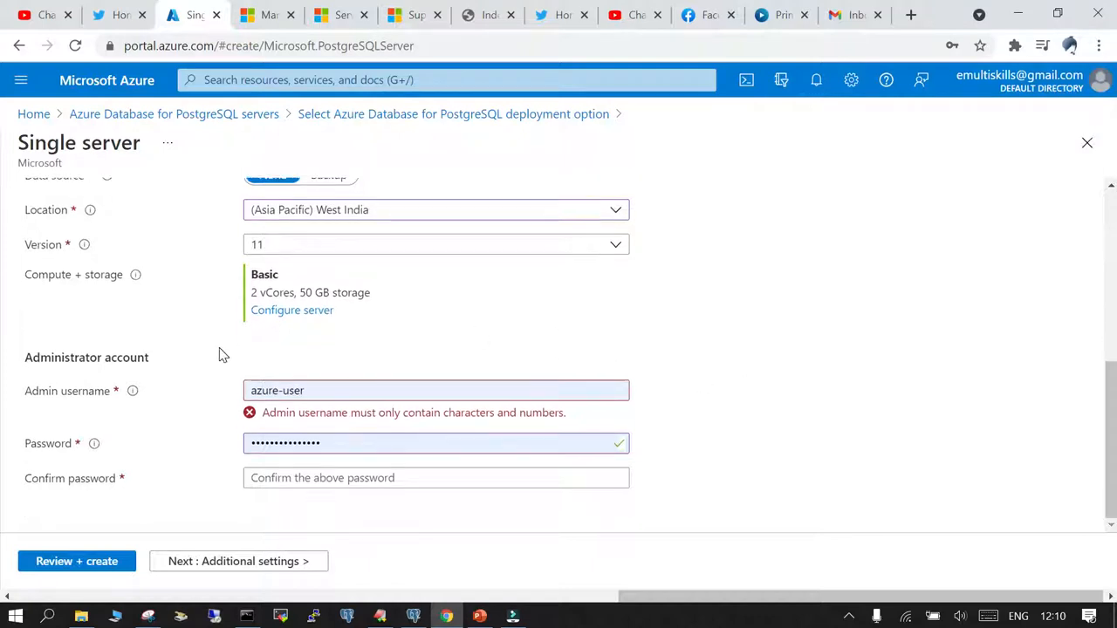
left_click(346, 390)
scroll(331, 392, "up", 1)
left_click_drag(303, 408, 183, 411)
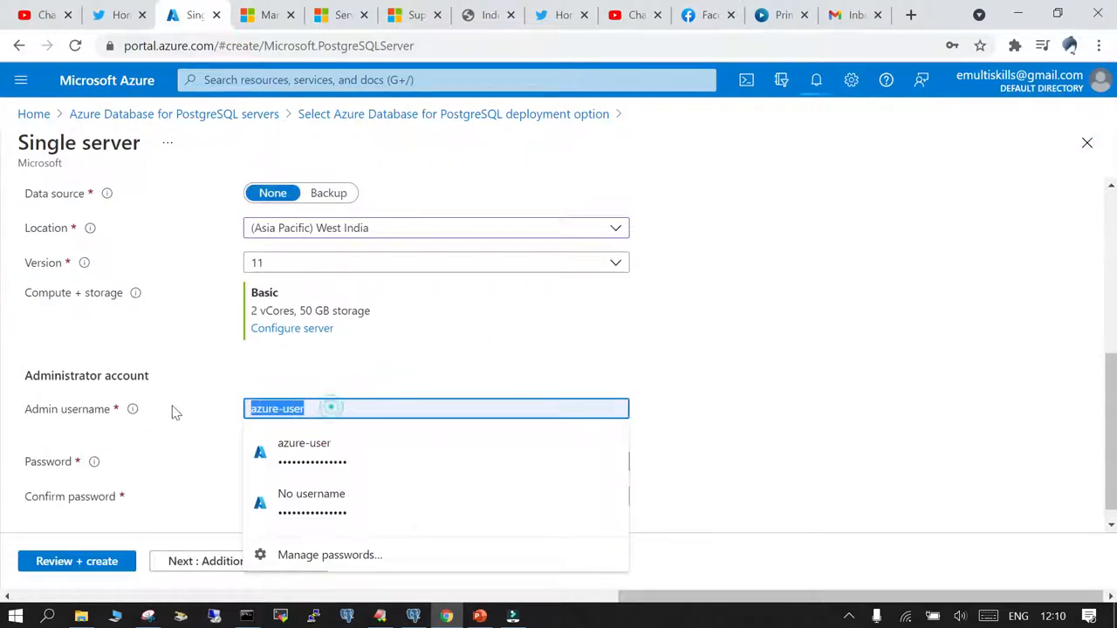
type("posgr")
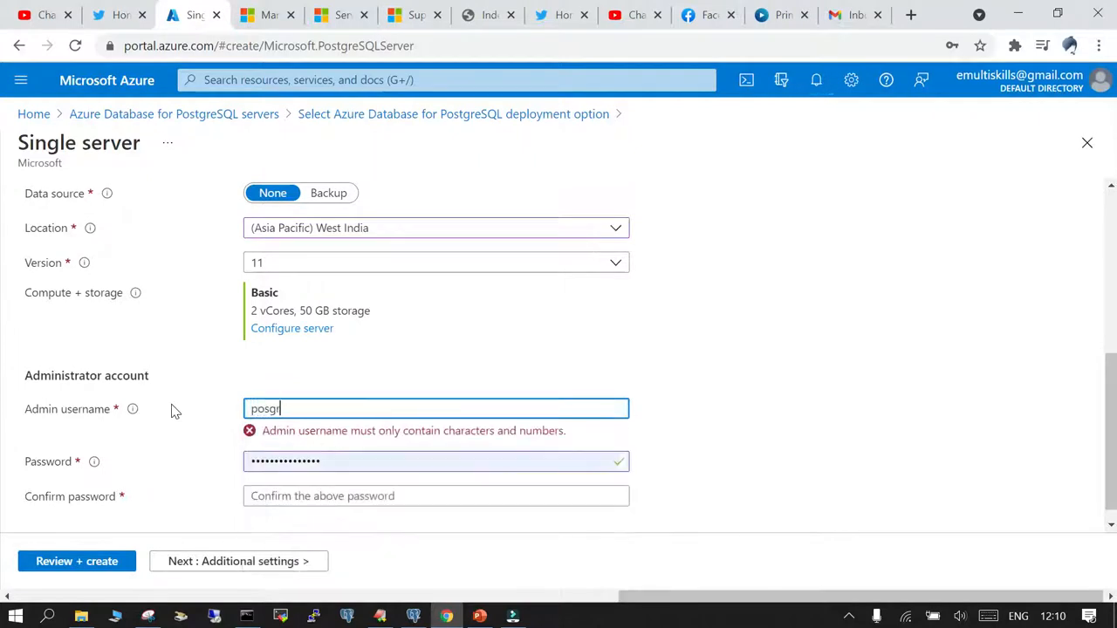
type("esadmin")
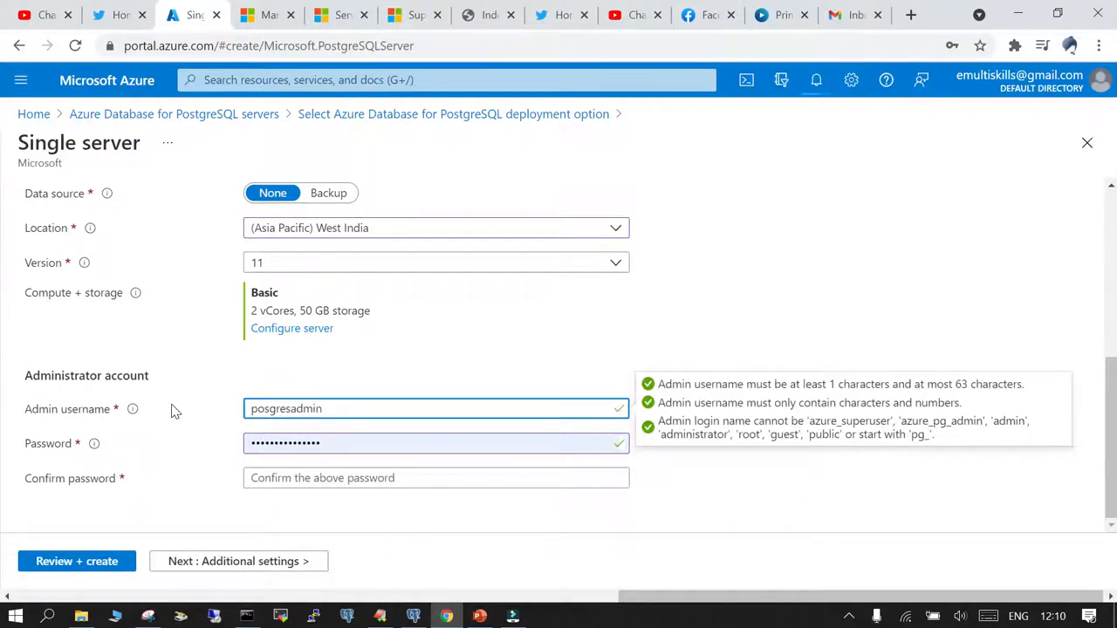
left_click(714, 260)
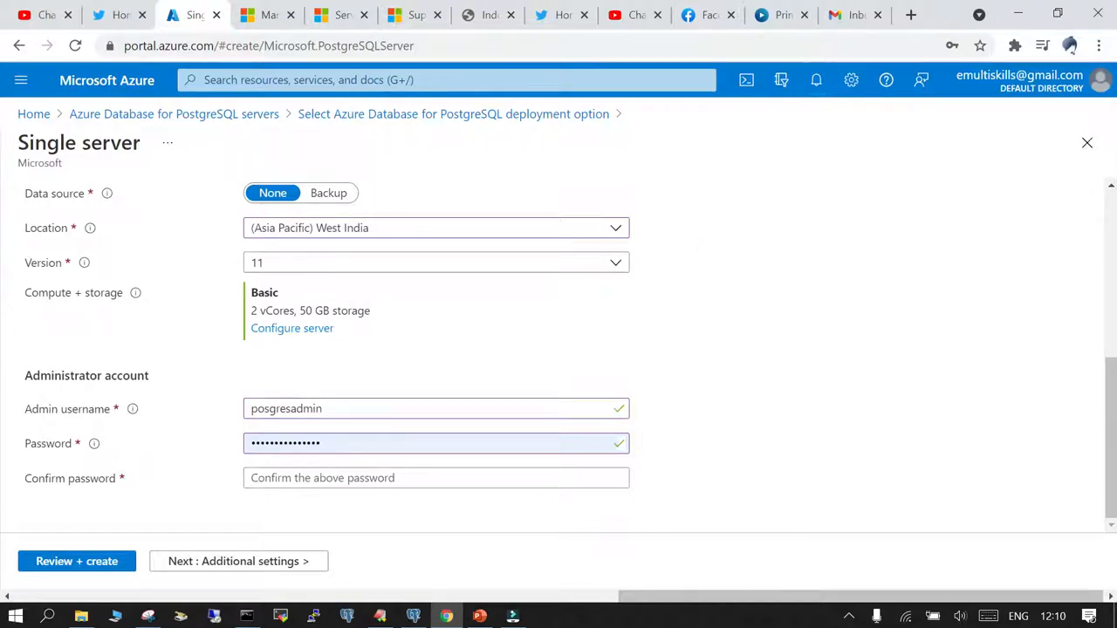
Enter the administrator account password and repeat it in the confirmation field
left_click(174, 443)
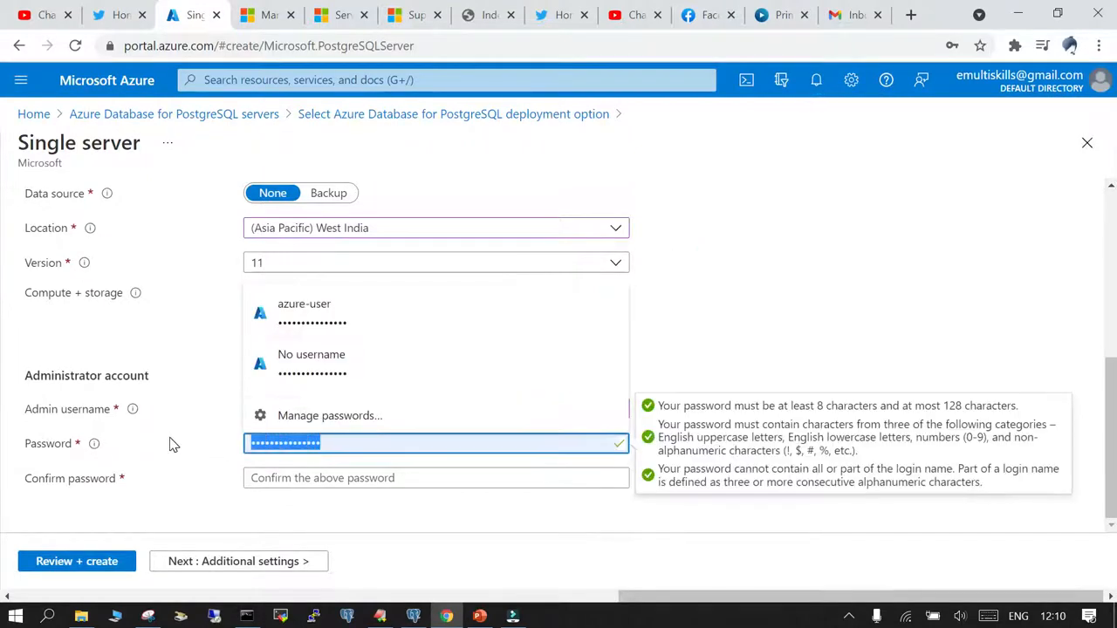
type("••••••••••")
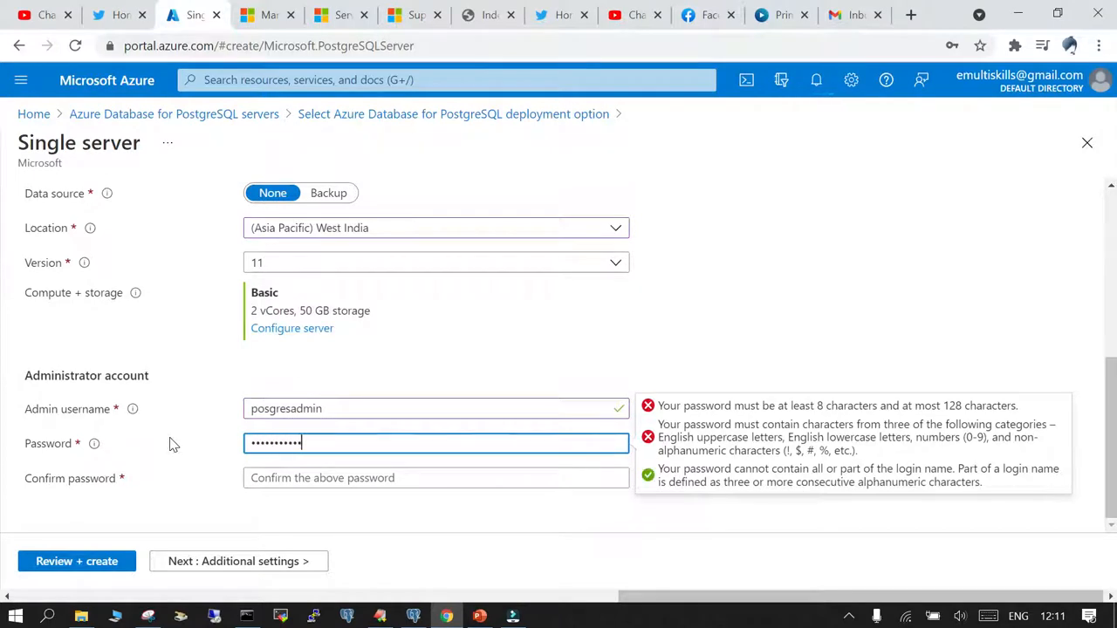
type("•")
left_click(254, 479)
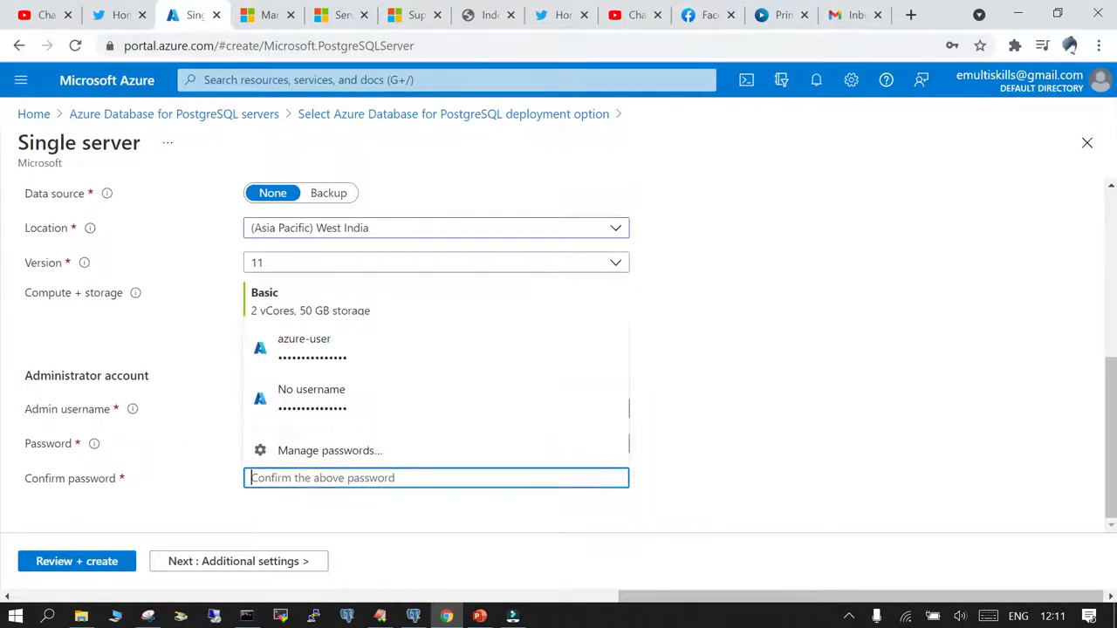
type("•••••••")
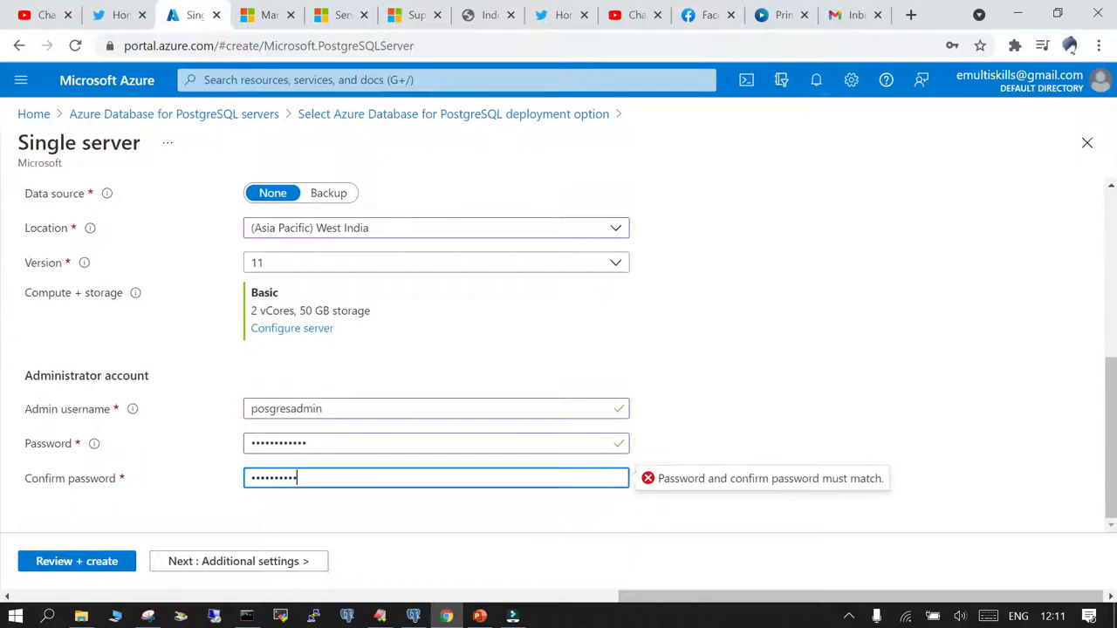
left_click(792, 374)
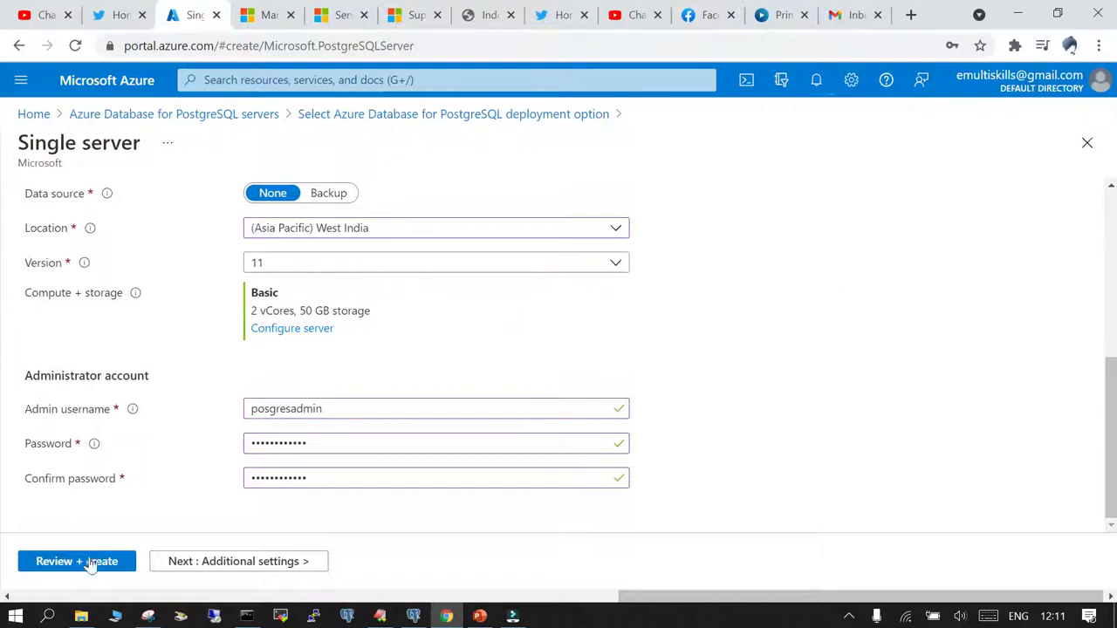
Go through the additional settings and tags without changing them, and create the server after the final review
left_click(239, 565)
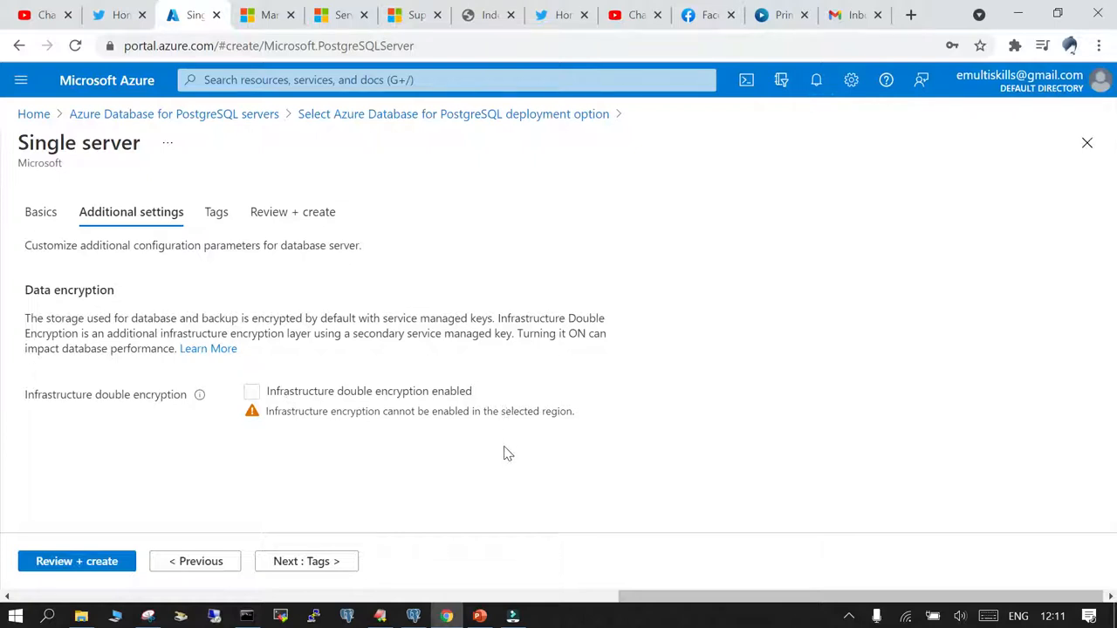
left_click(330, 563)
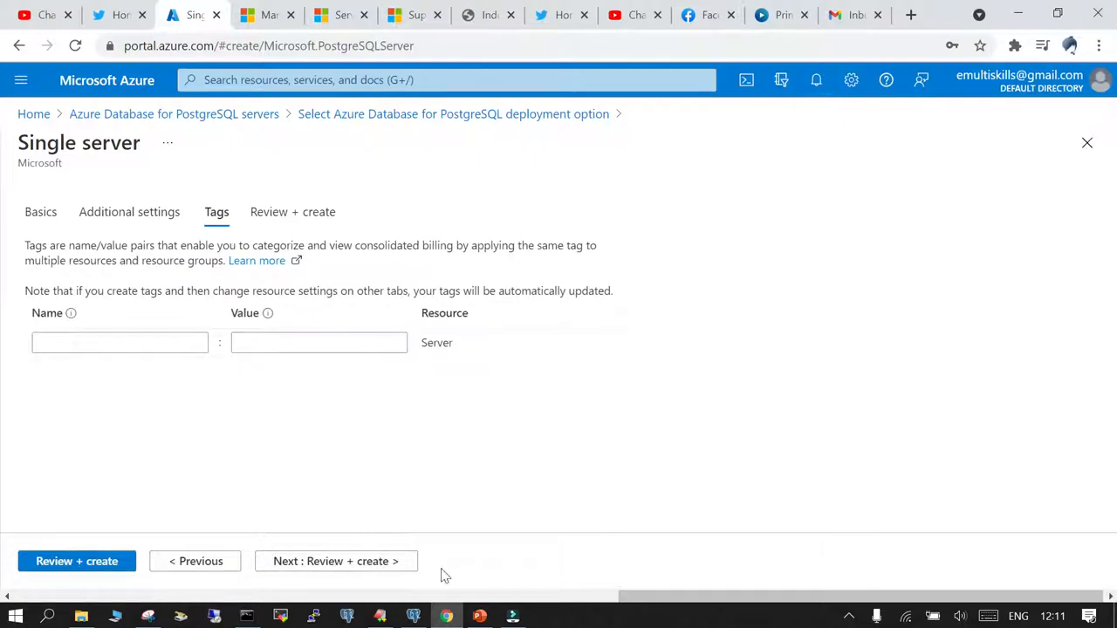
left_click(338, 563)
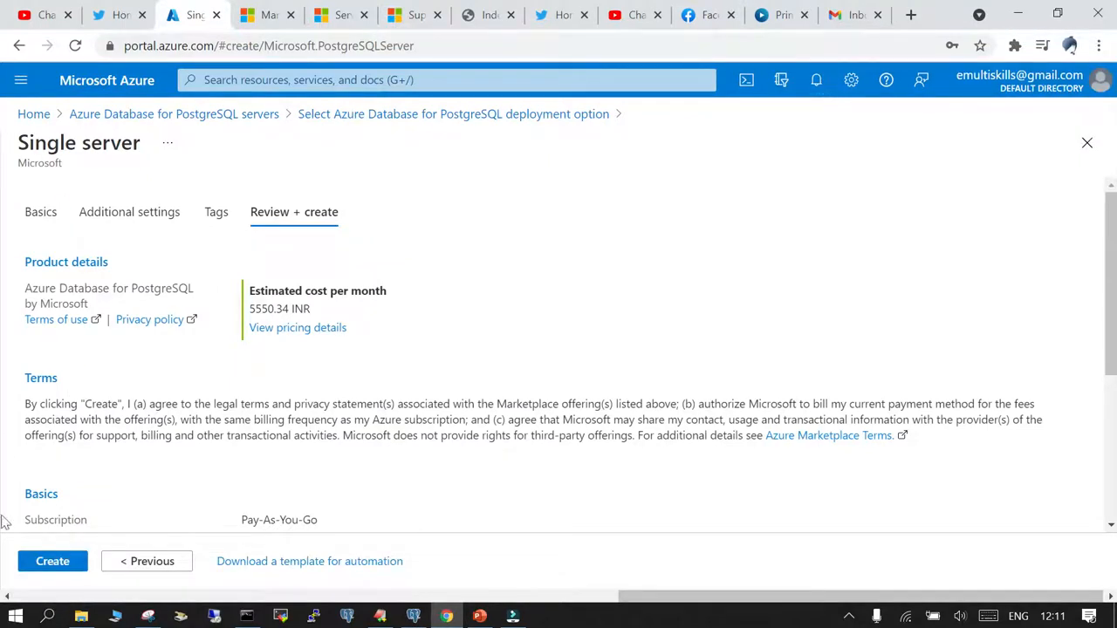
left_click(54, 562)
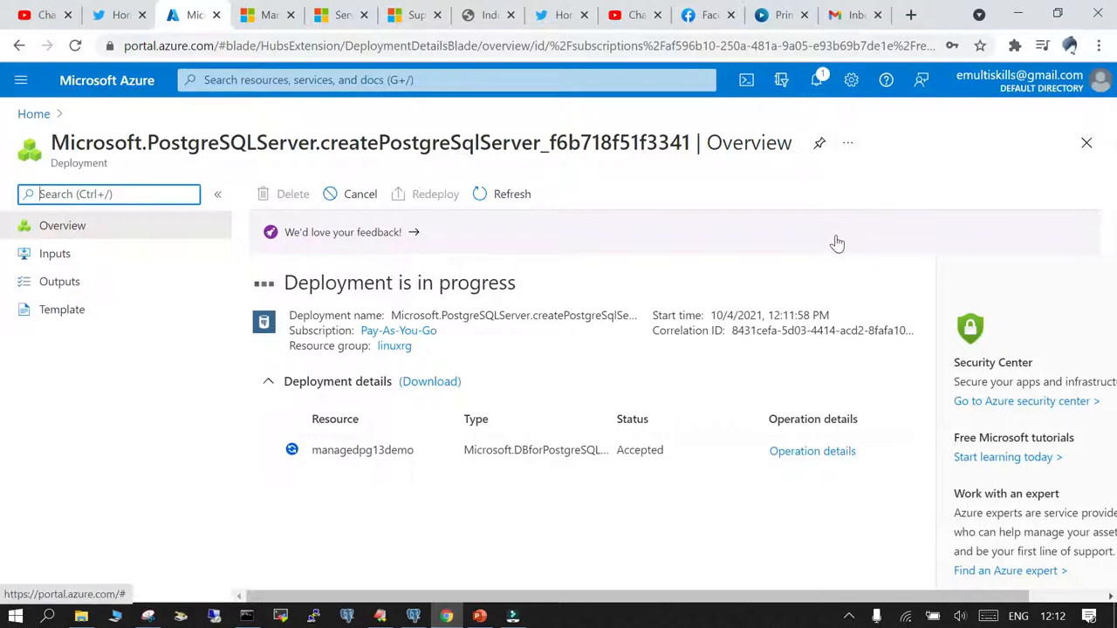
Check the progress of the managedpg13demo deployment in the portal notifications
left_click(819, 80)
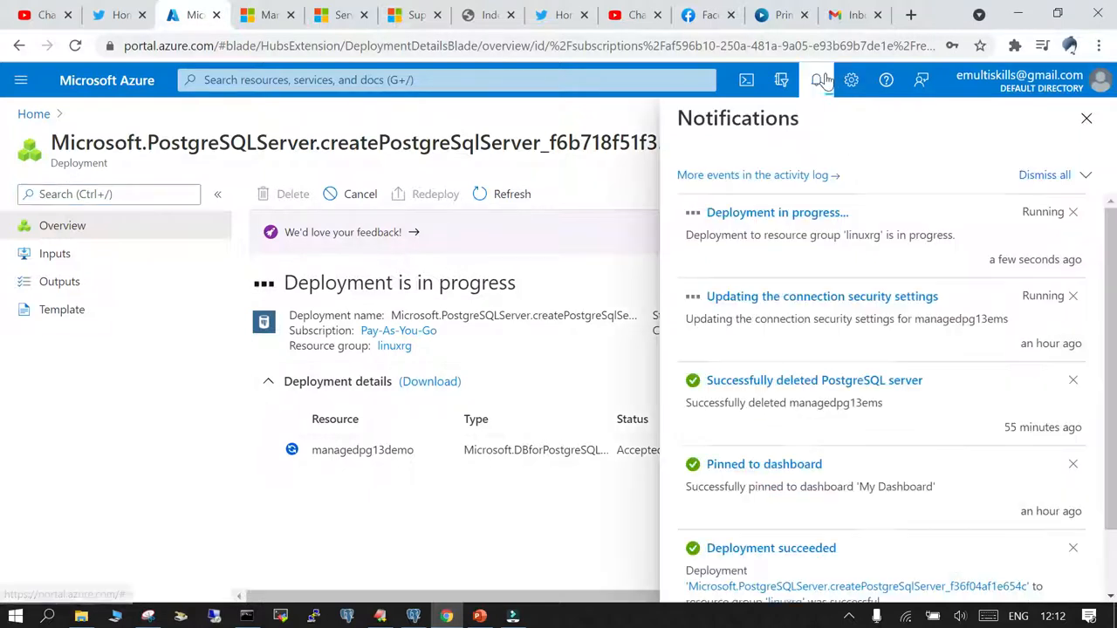
left_click(605, 248)
left_click(1086, 118)
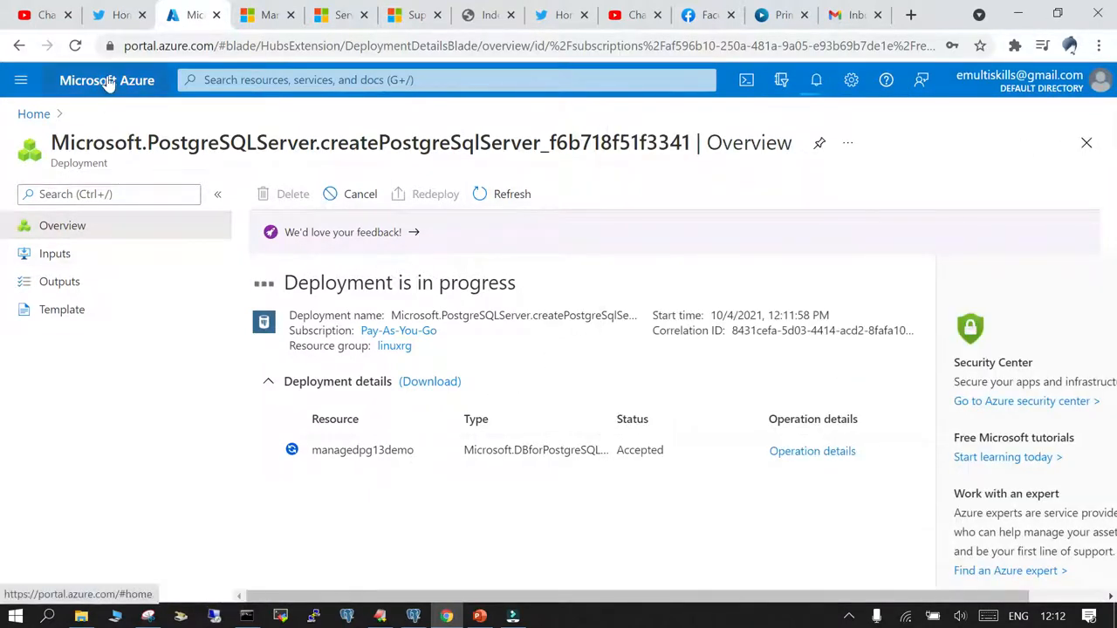
Go from the portal home to the list of Azure Database for PostgreSQL servers and refresh it
left_click(31, 113)
left_click(224, 170)
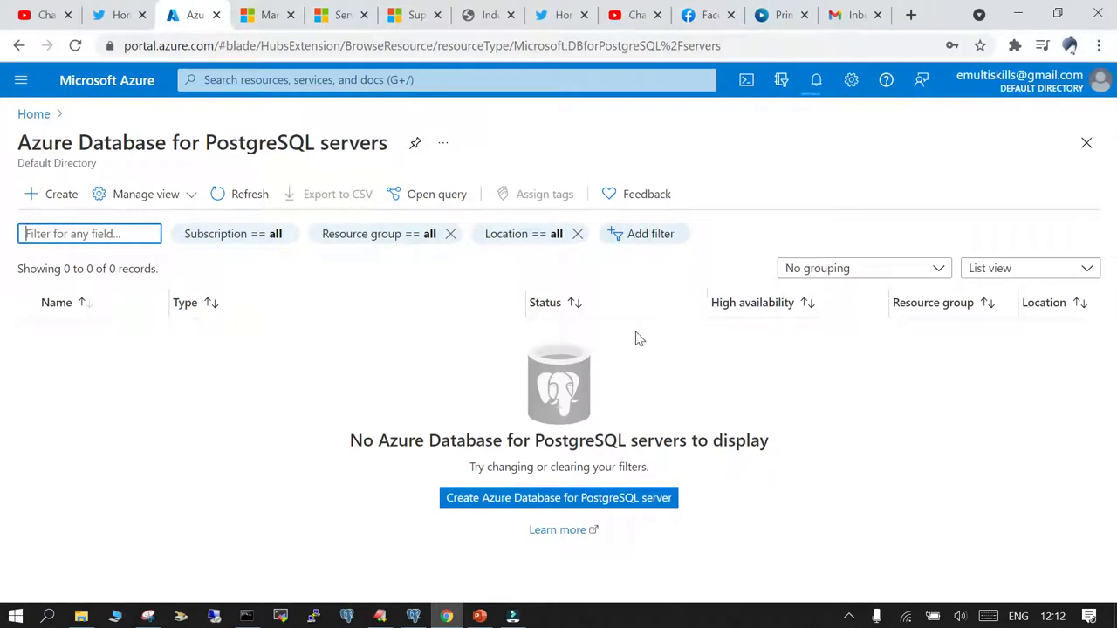
left_click(249, 199)
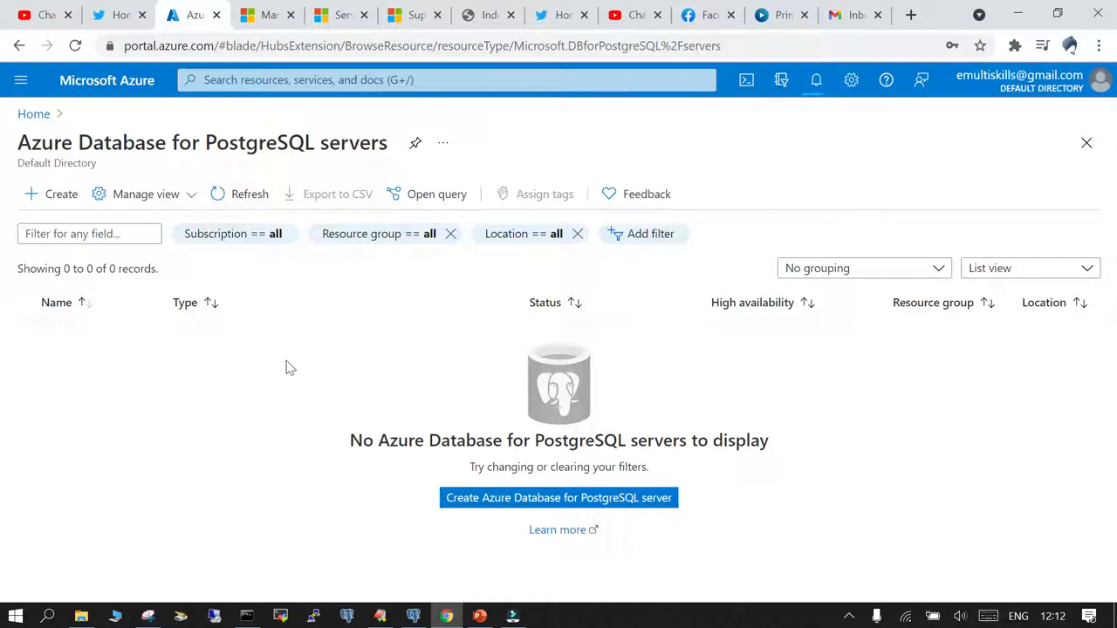
In the EditPlus notes, change the title's version to PostgreSQL-11 and delete the old psql connection string line
left_click(379, 616)
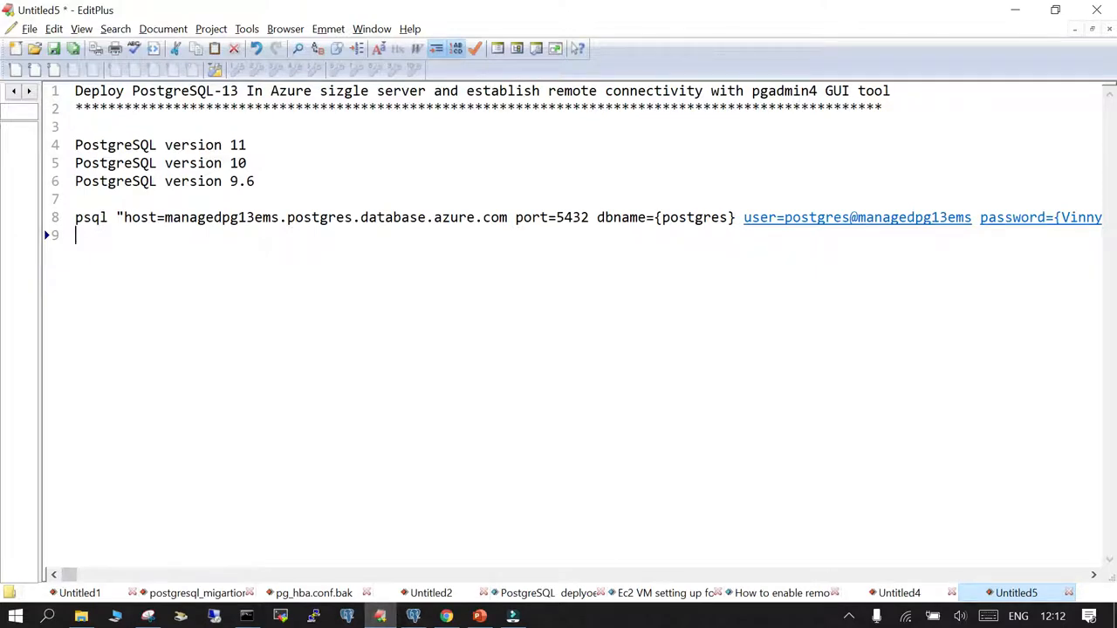
double_click(226, 91)
type("11")
left_click(61, 221)
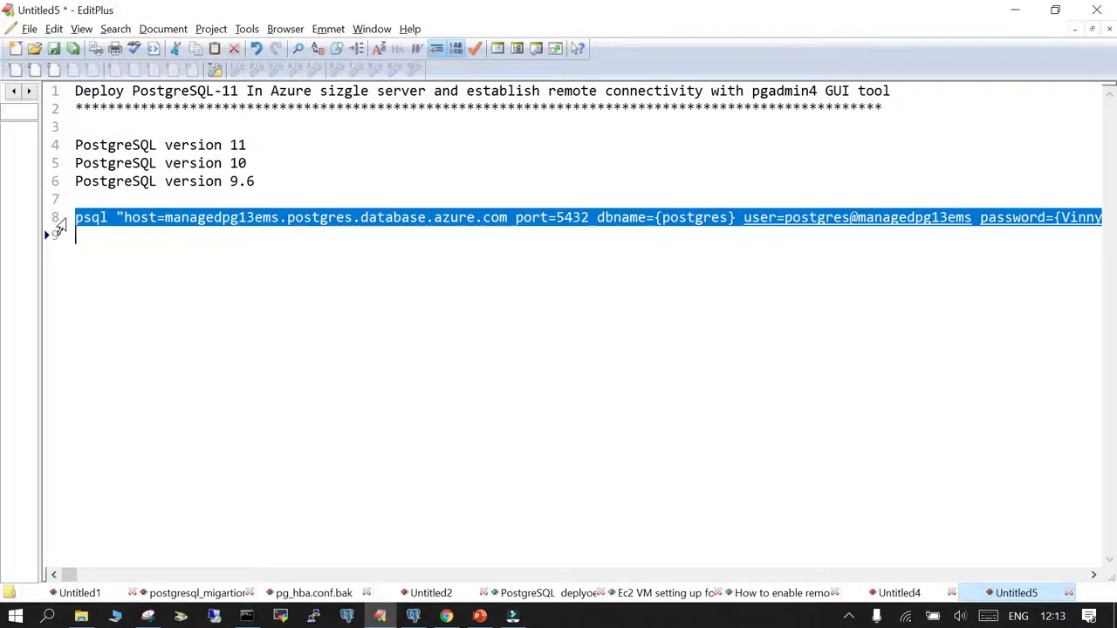
key("Delete")
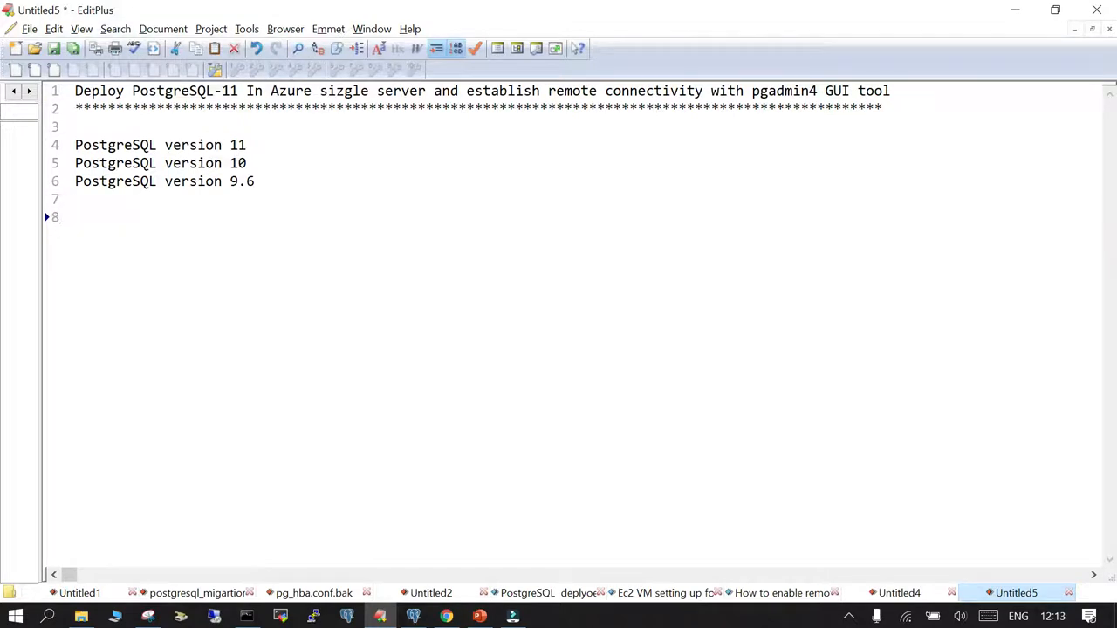
Refresh the PostgreSQL server list in the Azure portal, and go back to the Server parameters slide in PowerPoint
left_click(446, 616)
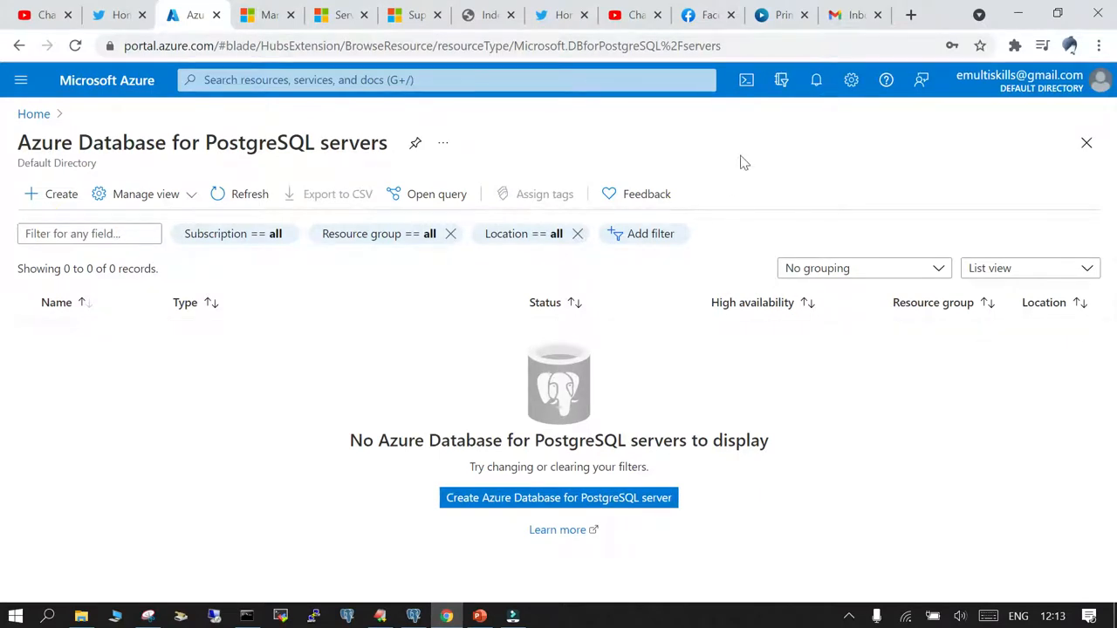
left_click(219, 196)
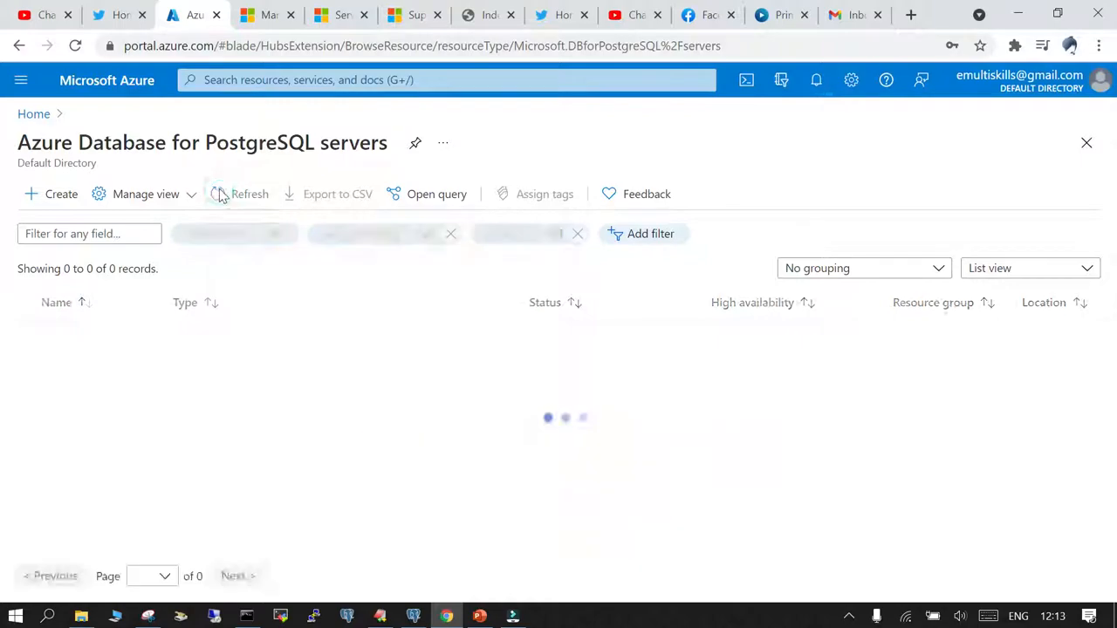
left_click(480, 616)
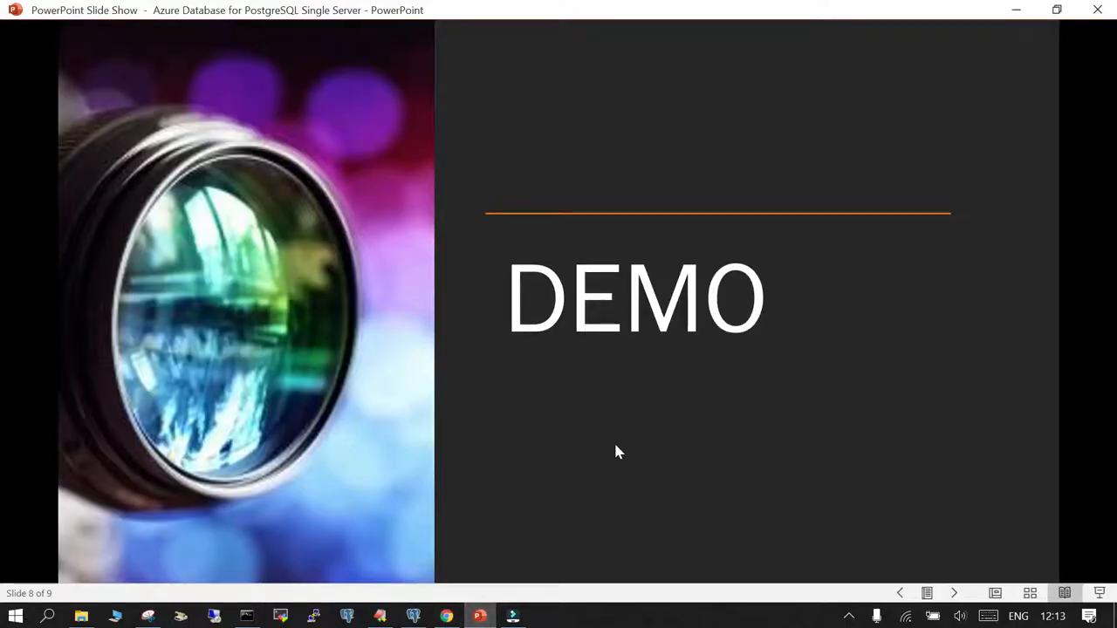
key("Left")
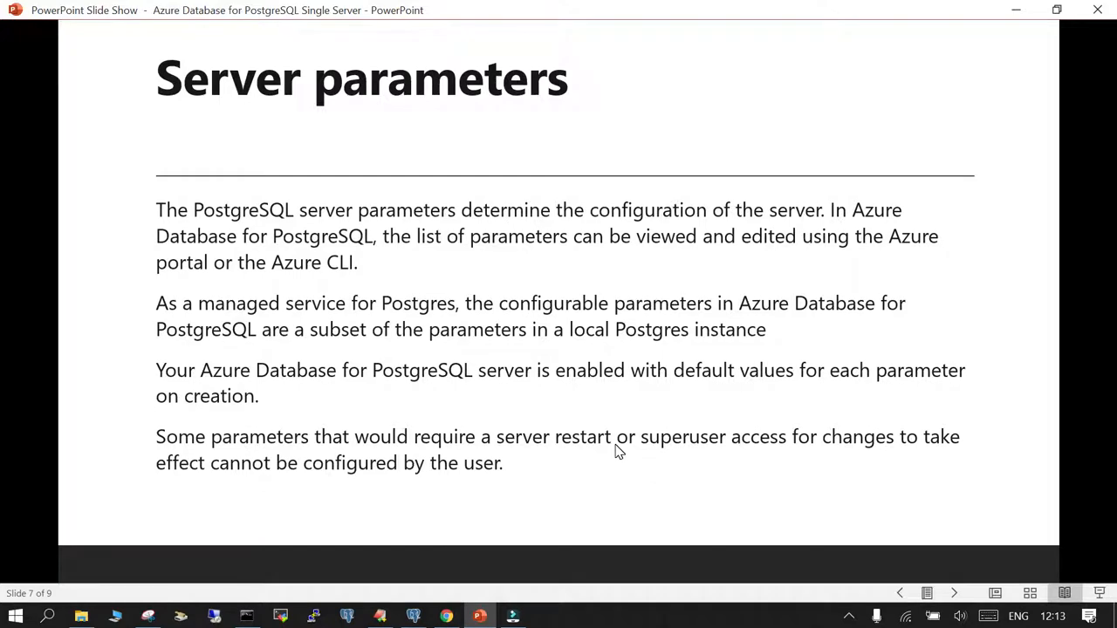
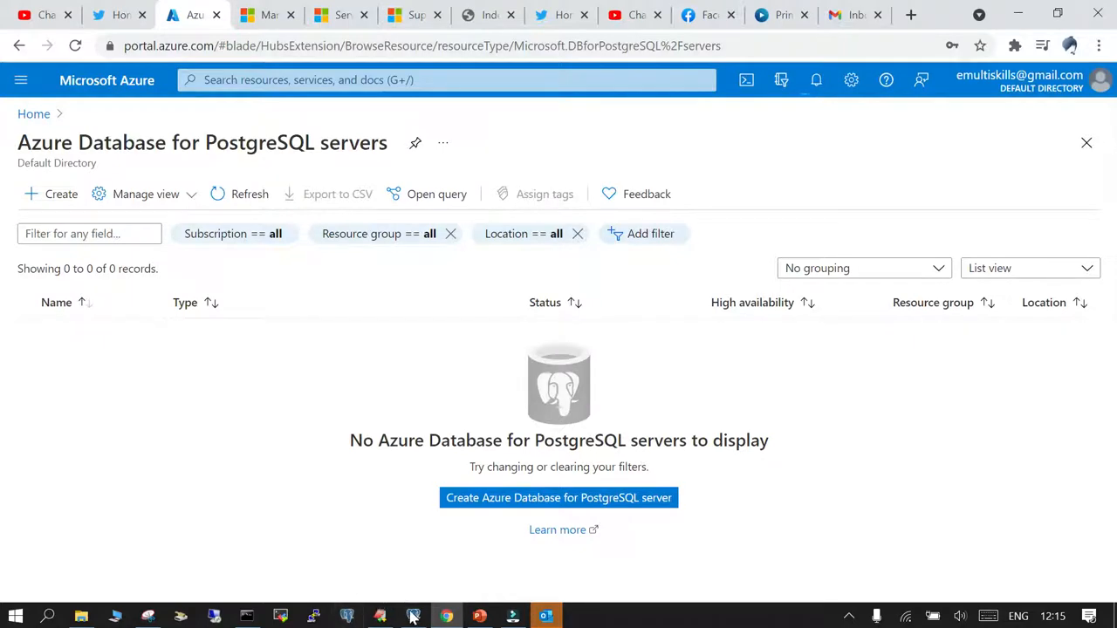
Switch to pgAdmin 4 and start creating a new server in the Servers group
left_click(412, 616)
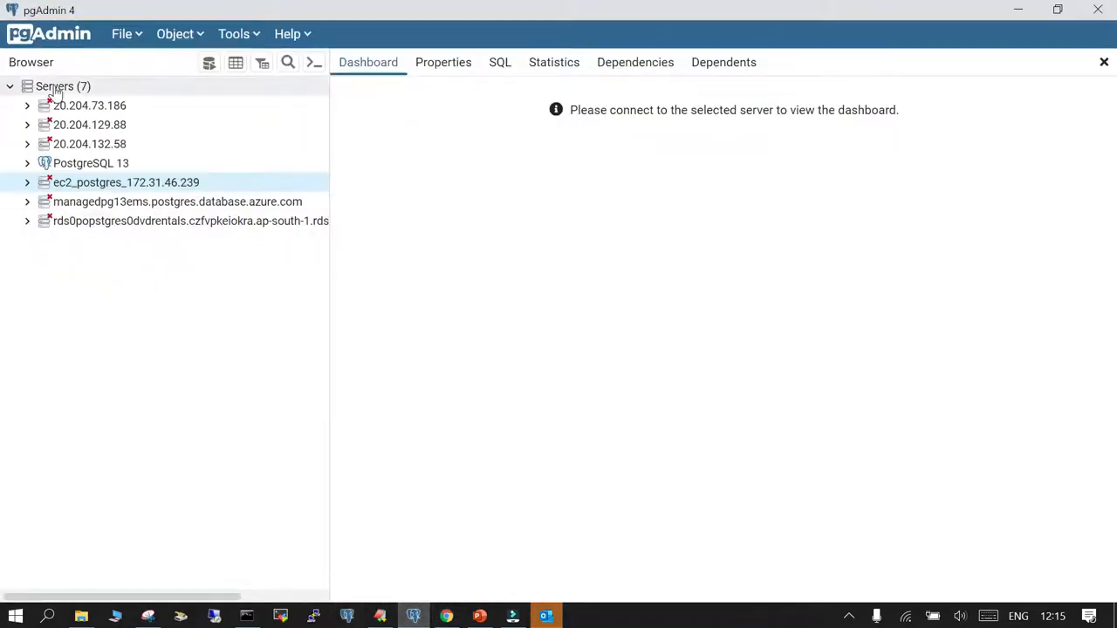
right_click(56, 87)
mouse_move(156, 103)
left_click(271, 126)
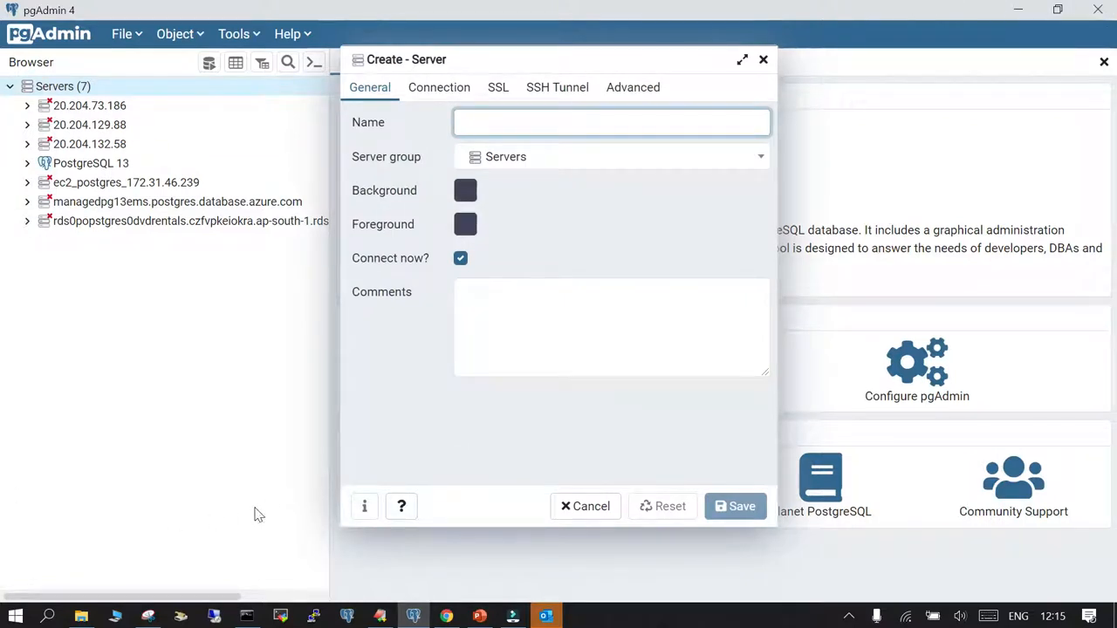
Return to the Azure portal, refresh the PostgreSQL server list while the deployment completes, and open the deployed managedpg13demo resource
left_click(446, 615)
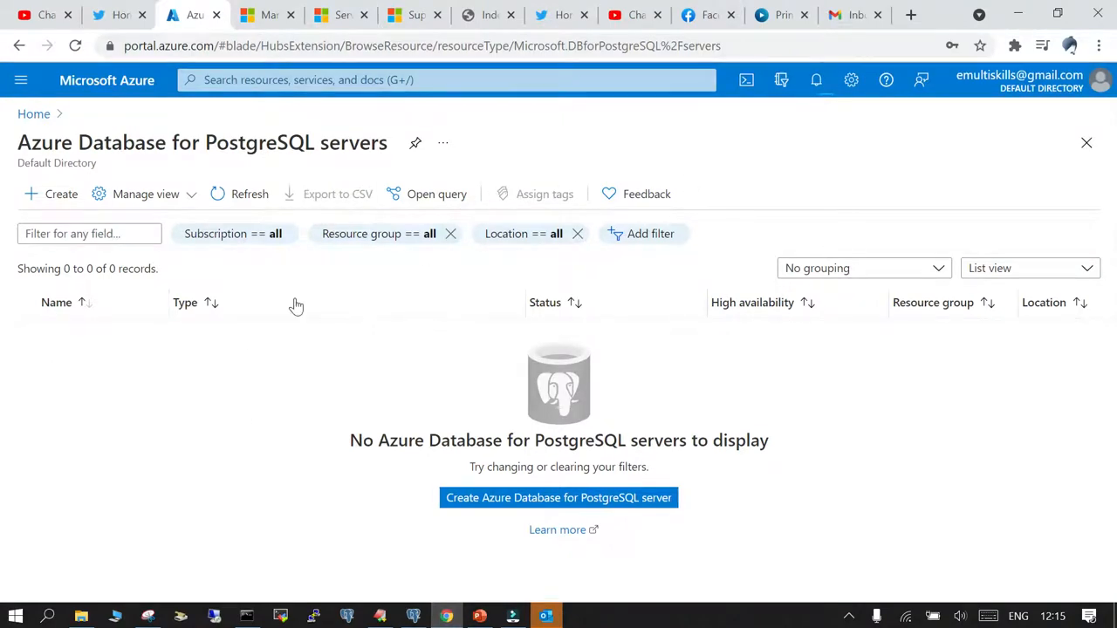
left_click(237, 194)
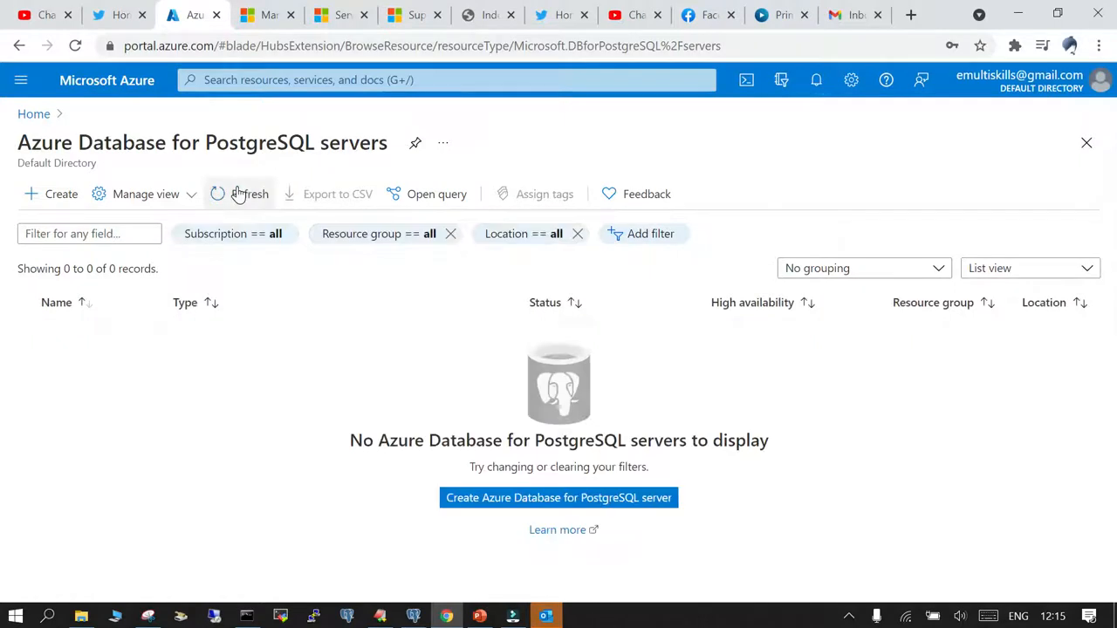
left_click(239, 195)
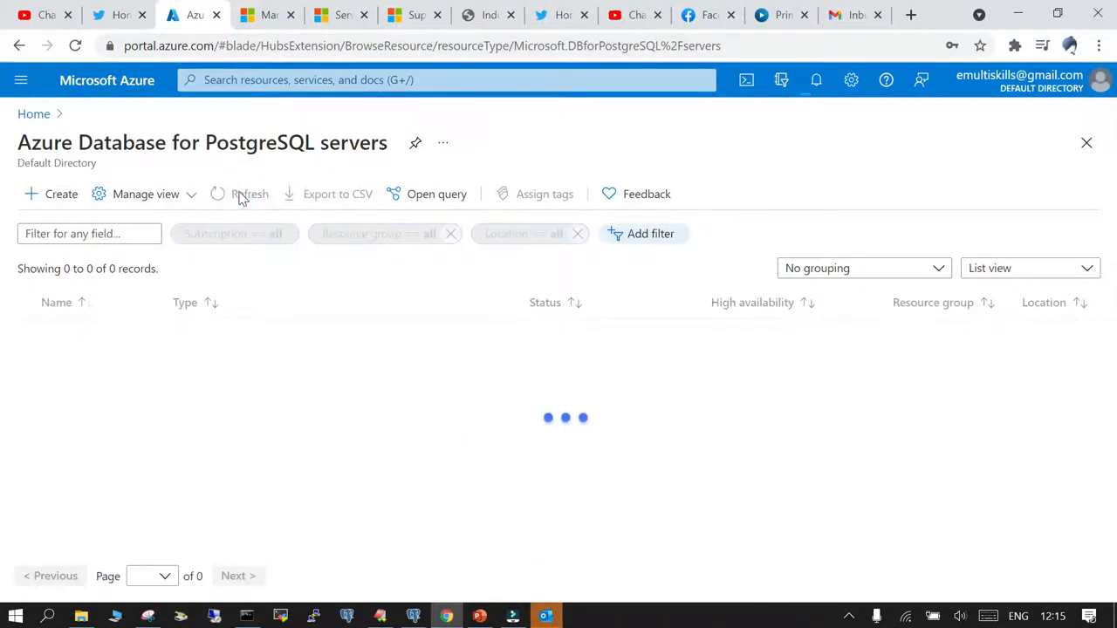
left_click(245, 193)
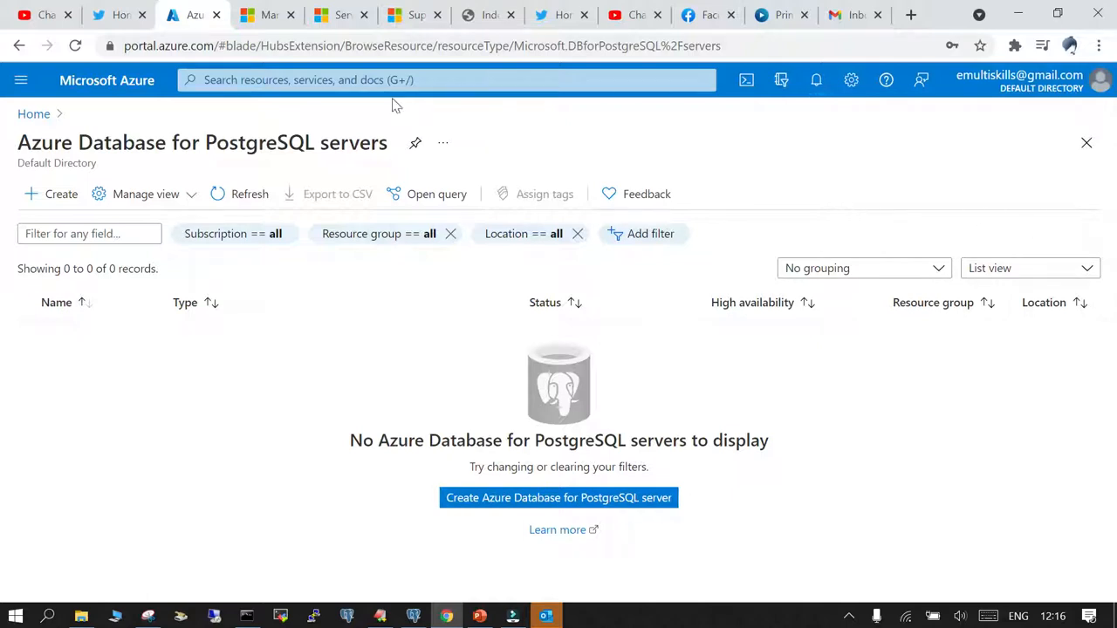
left_click(218, 199)
left_click(218, 199)
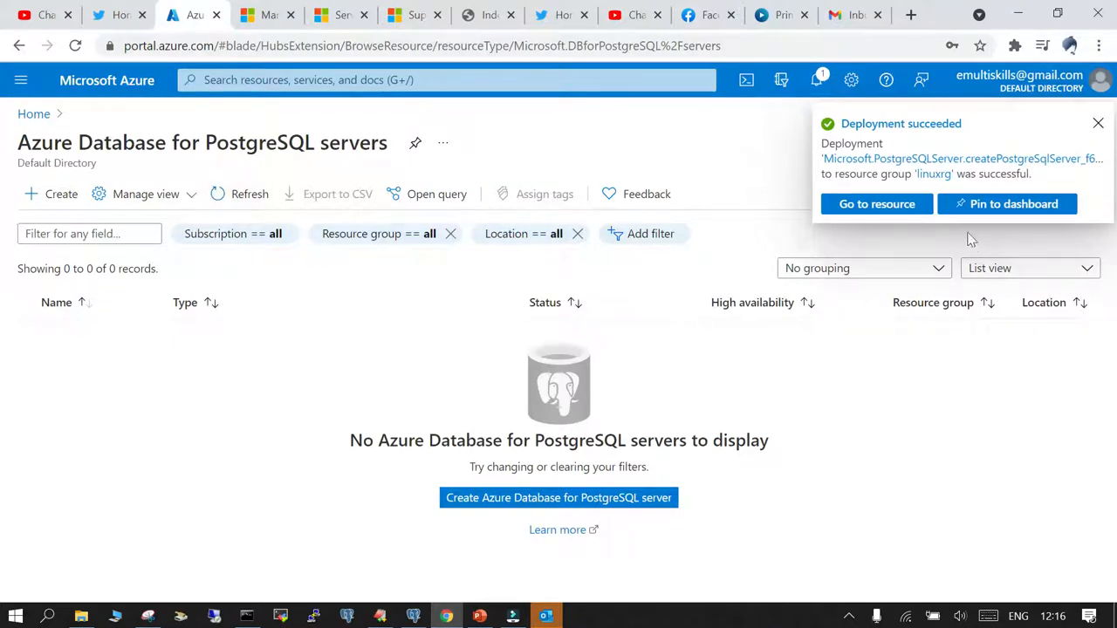
left_click(880, 207)
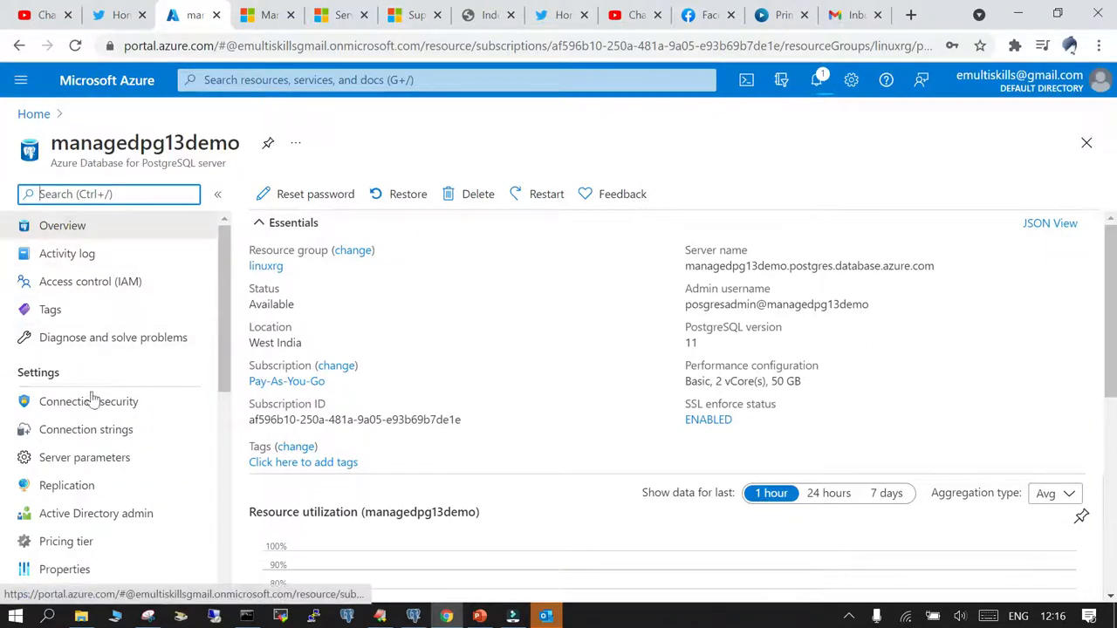
Review the activity log, access control (IAM) and tags of the managedpg13demo server
left_click(77, 253)
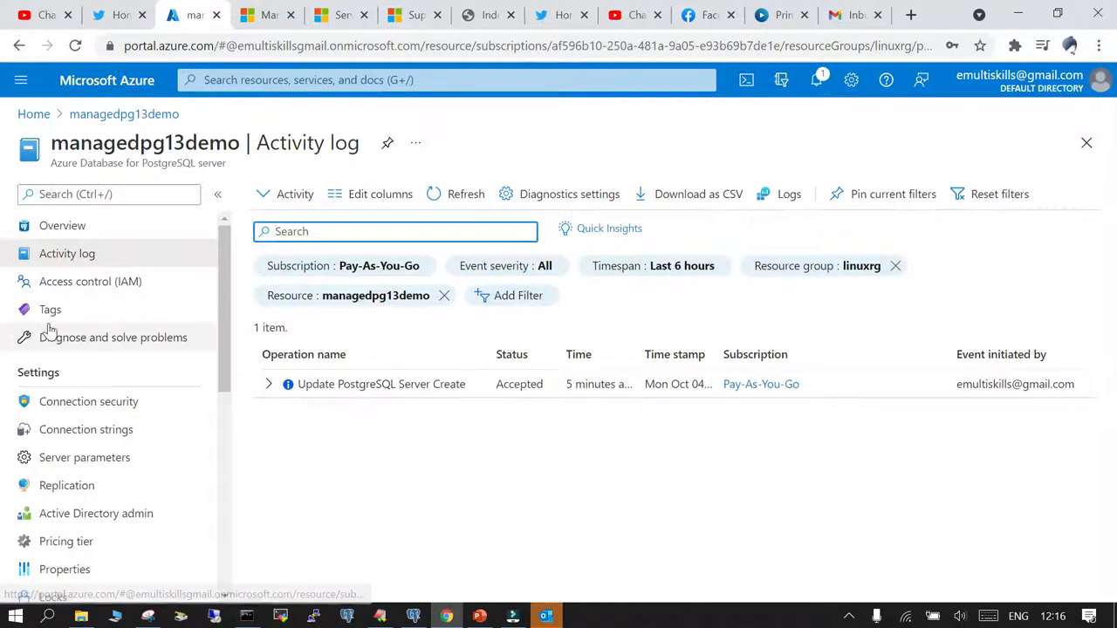
left_click(91, 284)
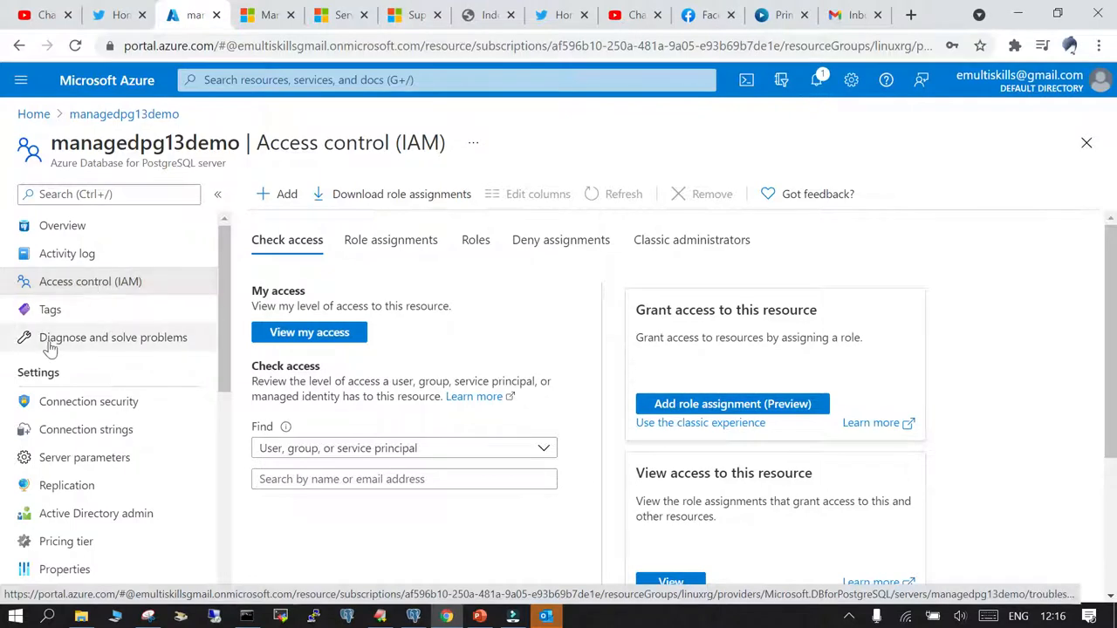
left_click(50, 312)
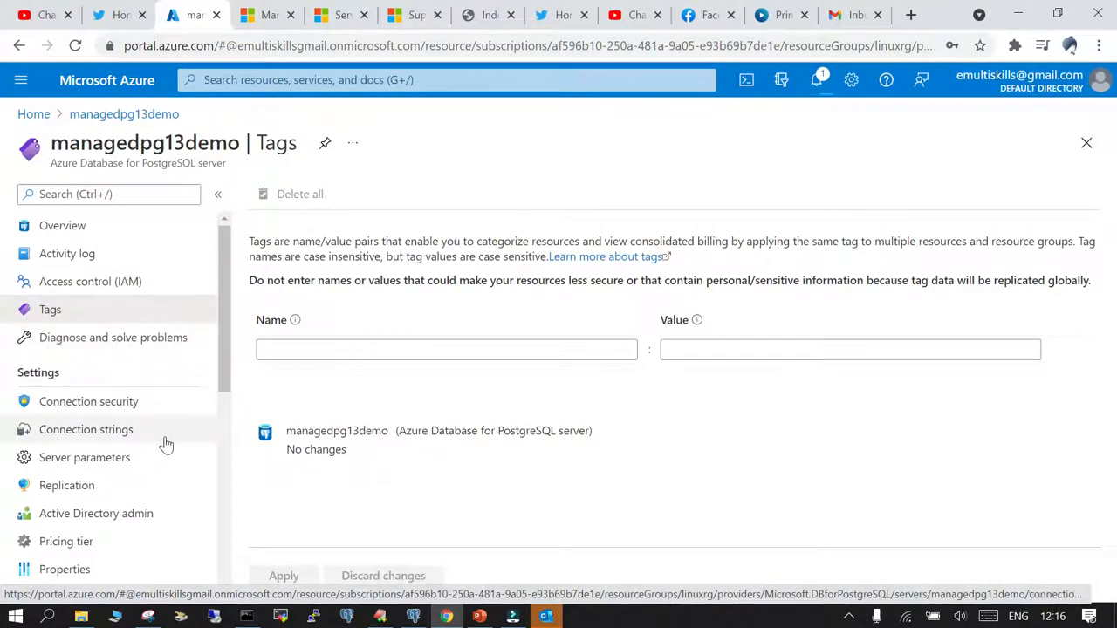
Add a firewall rule for the current client IP address in the server's connection security and save it
left_click(67, 408)
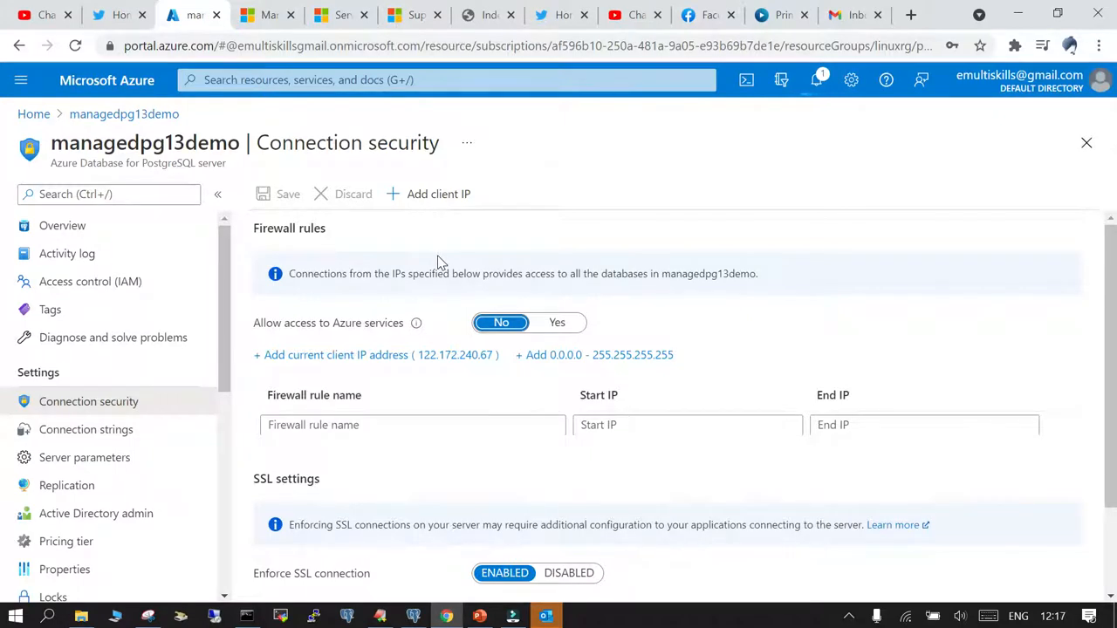
left_click(299, 355)
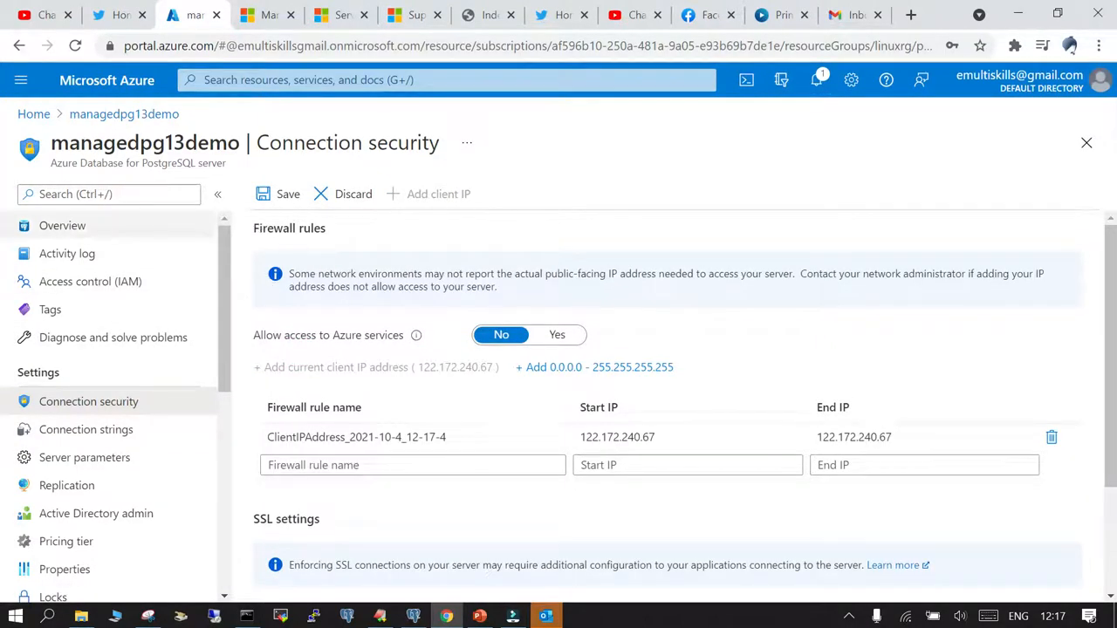
scroll(957, 364, "down", 1)
scroll(957, 365, "down", 2)
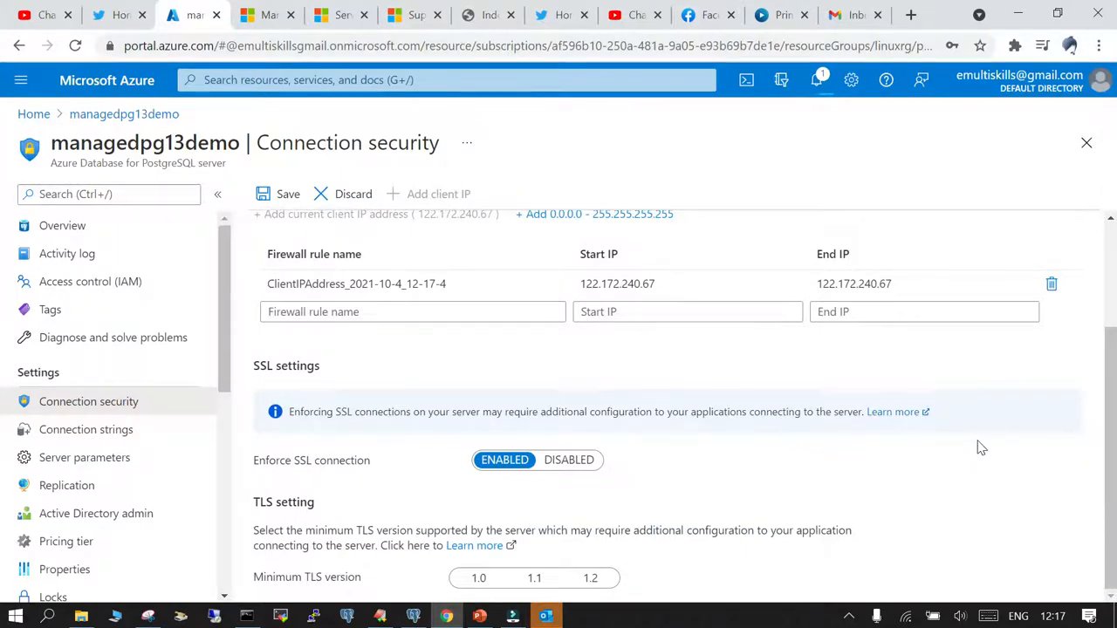
scroll(980, 447, "up", 2)
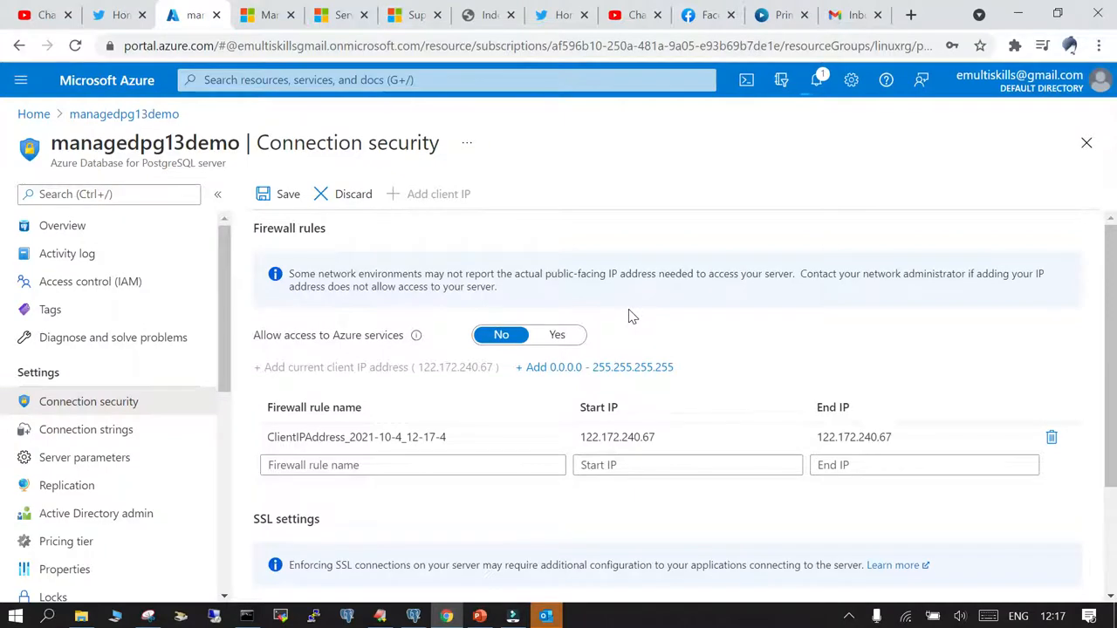
left_click(281, 197)
In the server's psql connection string, examine the port, database and user, and copy the host name managedpg13demo.postgres.database.azure.com
left_click(76, 431)
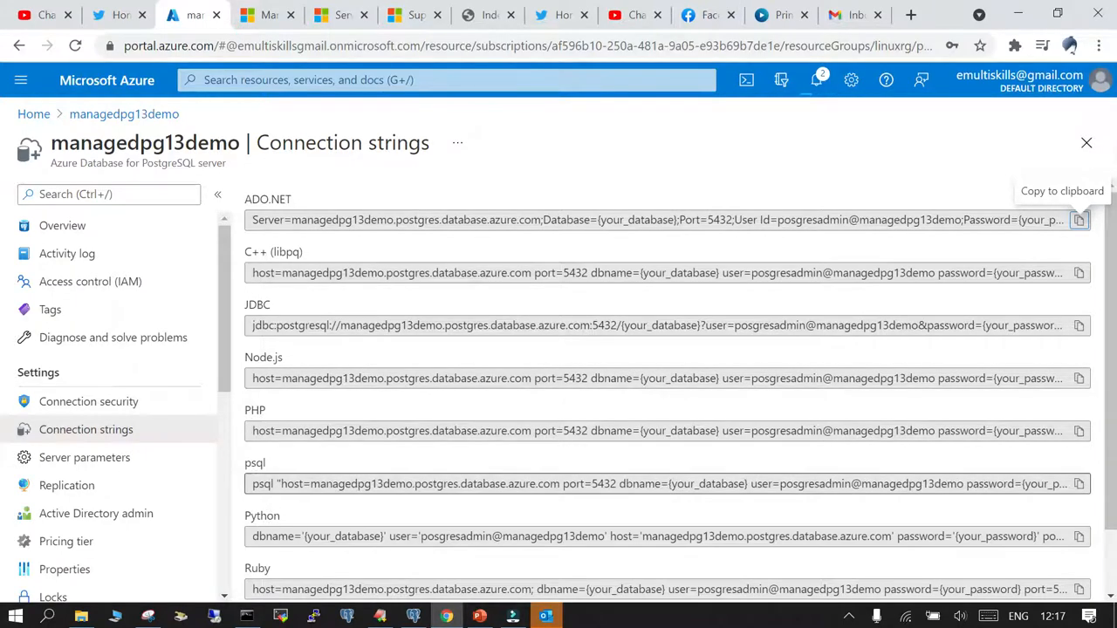
left_click_drag(310, 483, 561, 484)
key("ctrl+c")
double_click(604, 484)
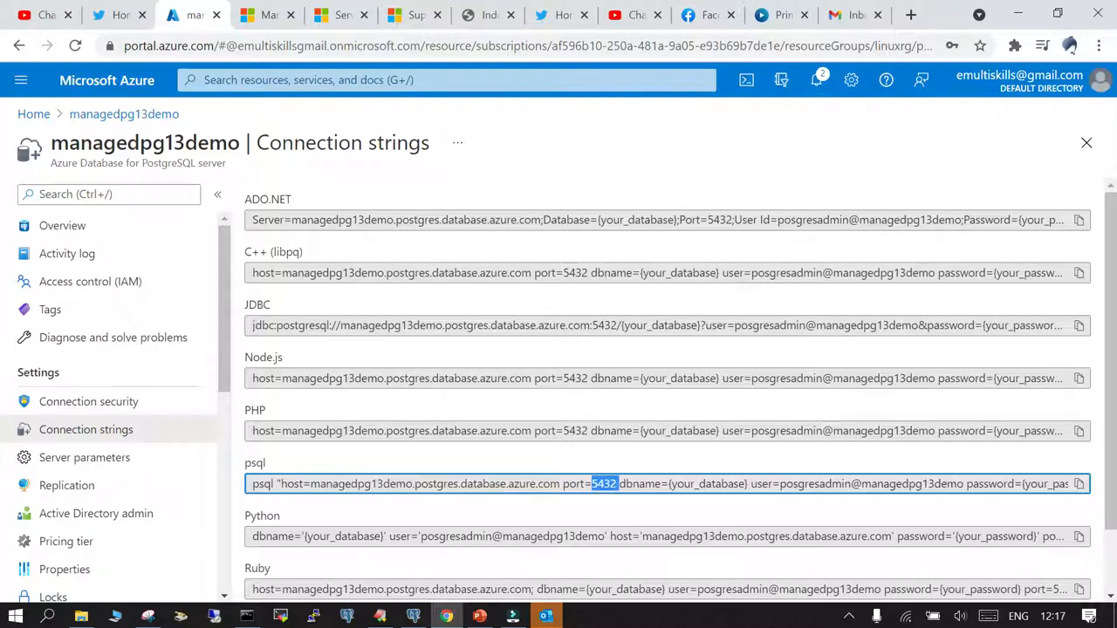
left_click_drag(670, 483, 739, 483)
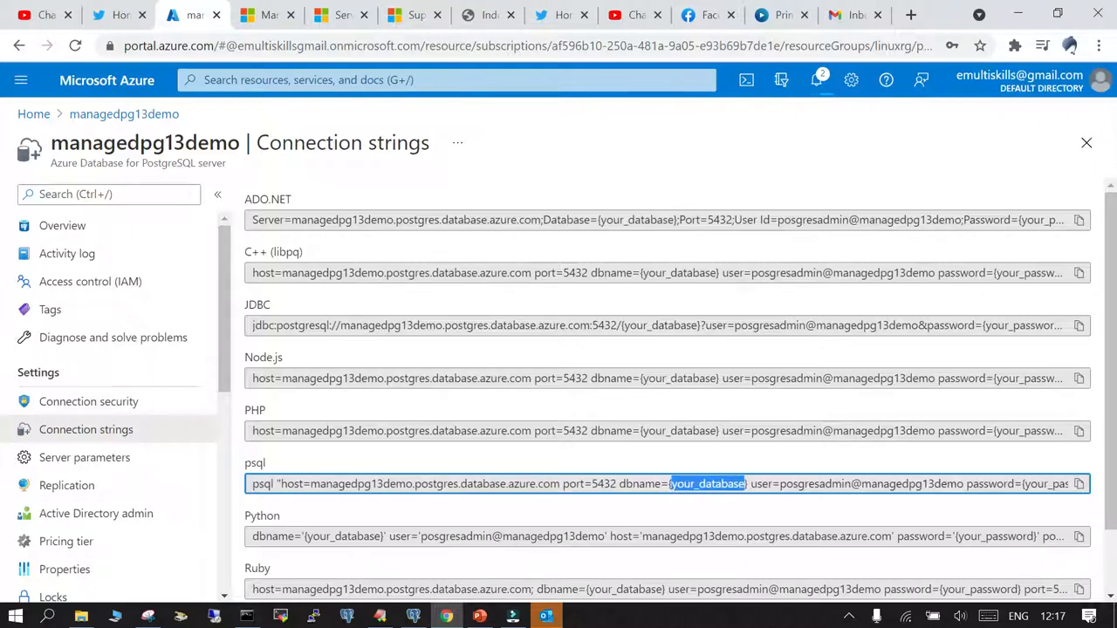
left_click_drag(780, 484, 956, 483)
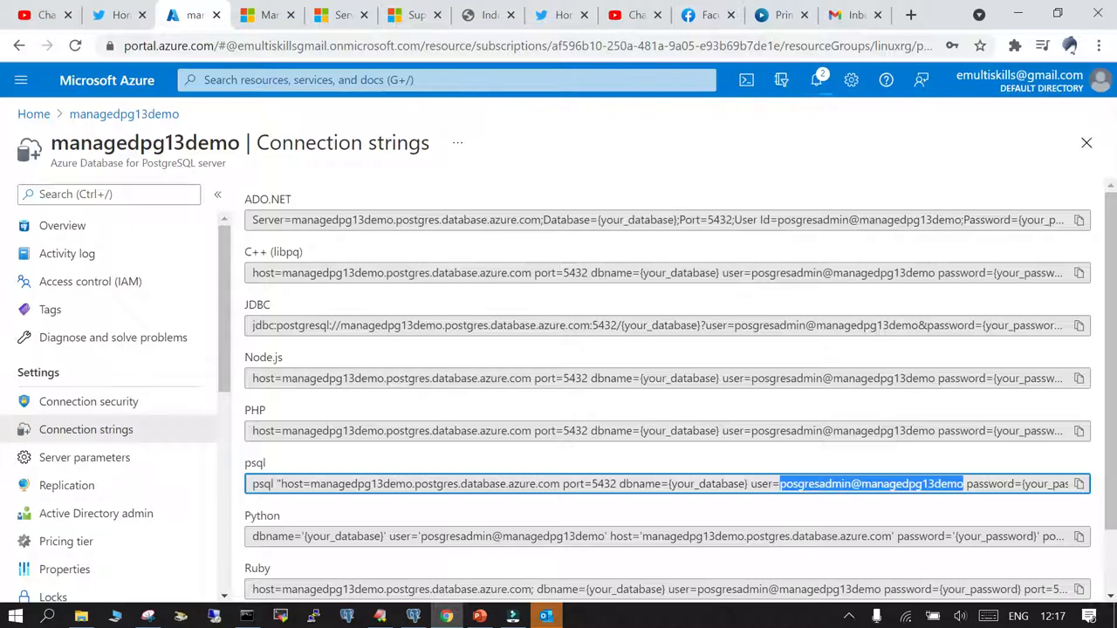
left_click_drag(310, 483, 559, 484)
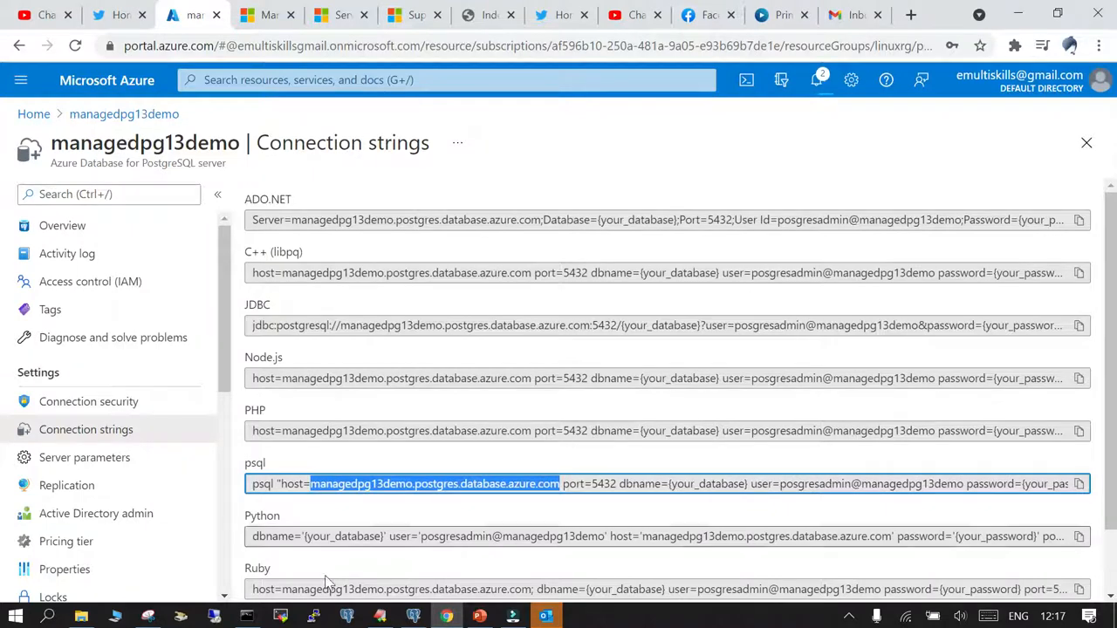
Switch to pgAdmin 4 and name the new server managedpg13demo.postgres.database.azure.com
mouse_move(414, 616)
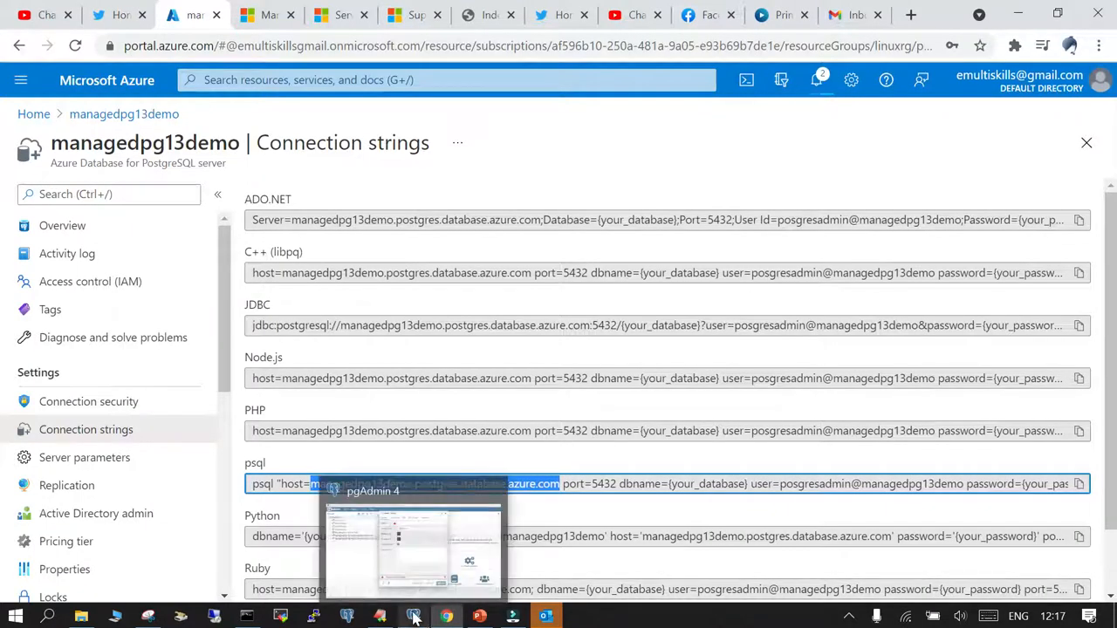
left_click(405, 539)
key("ctrl+v")
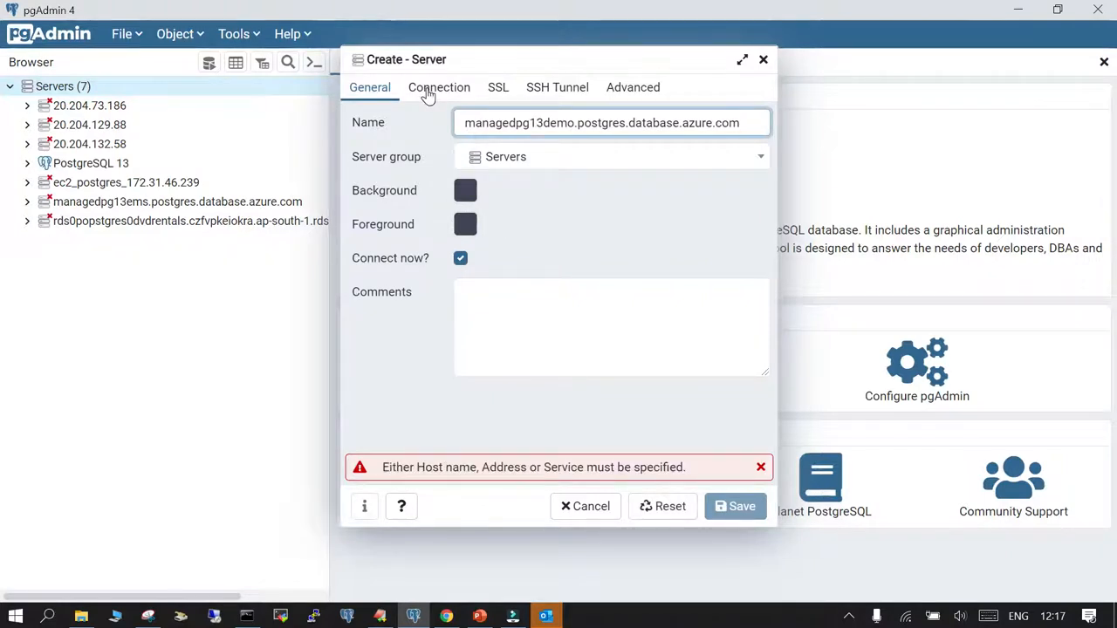
Set the new server's connection host to managedpg13demo.postgres.database.azure.com
left_click(429, 88)
left_click(461, 123)
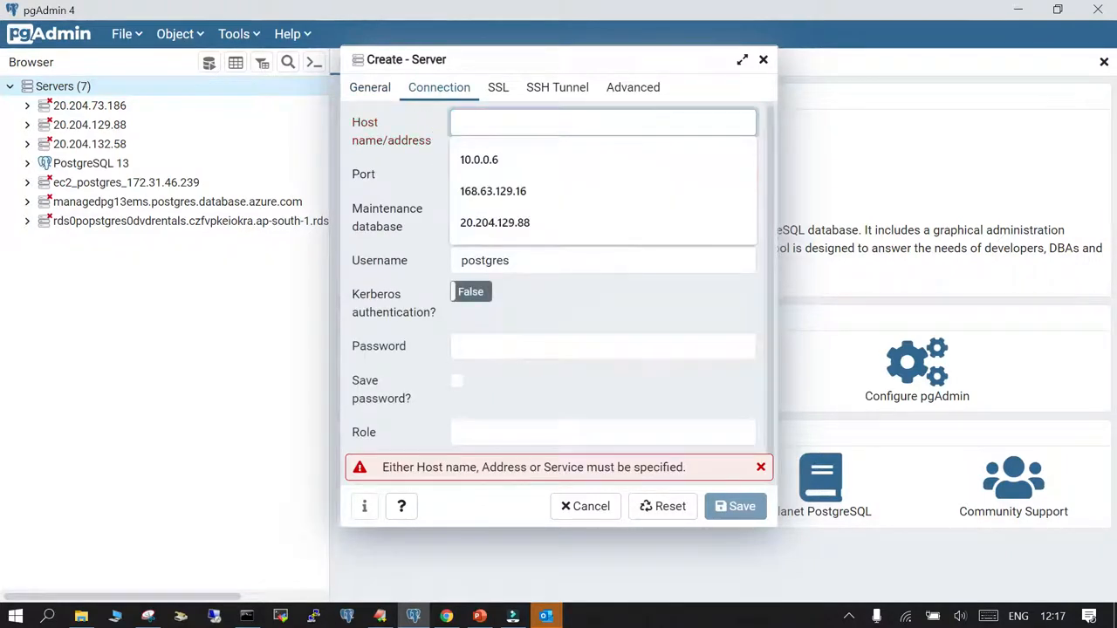
key("ctrl+v")
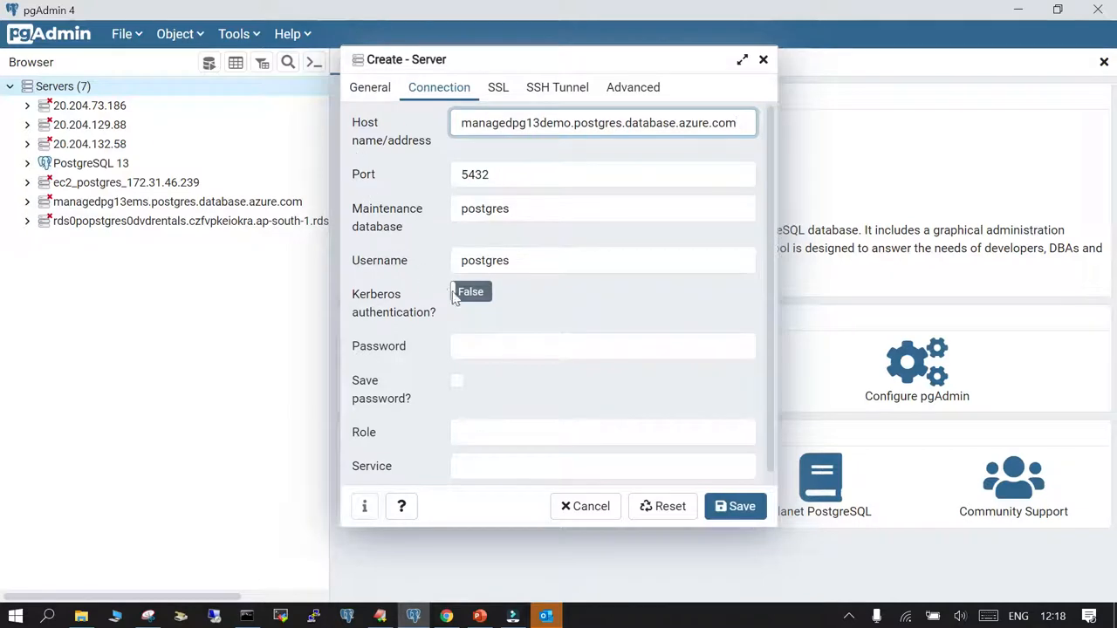
Copy the user posgresadmin@managedpg13demo from the psql connection string in the Azure portal and set it as the username in pgAdmin 4
left_click(446, 616)
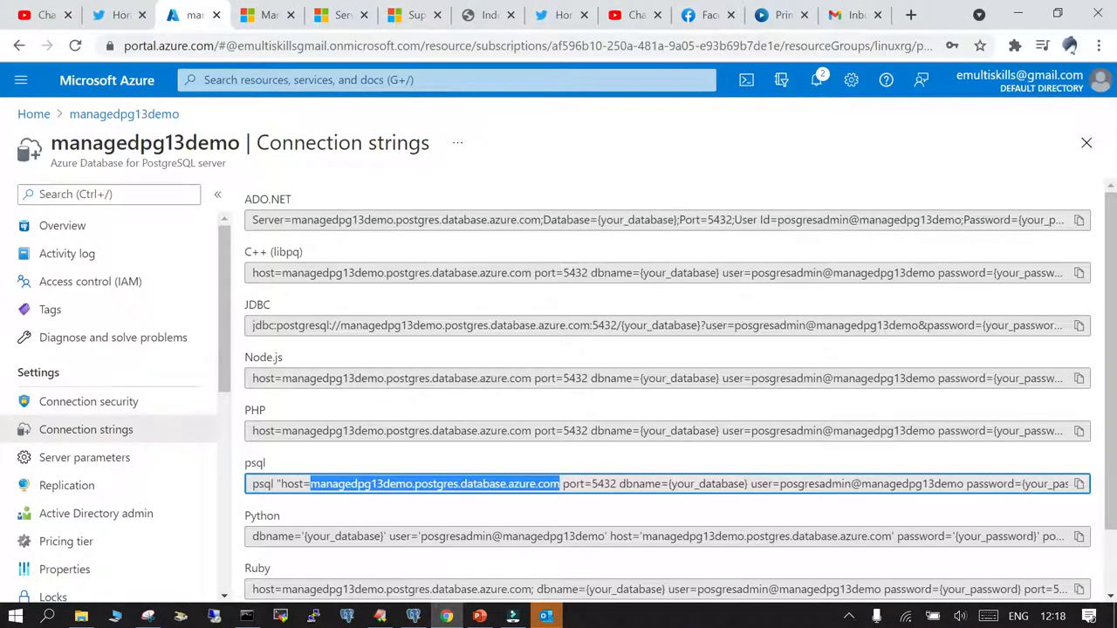
left_click_drag(780, 483, 964, 483)
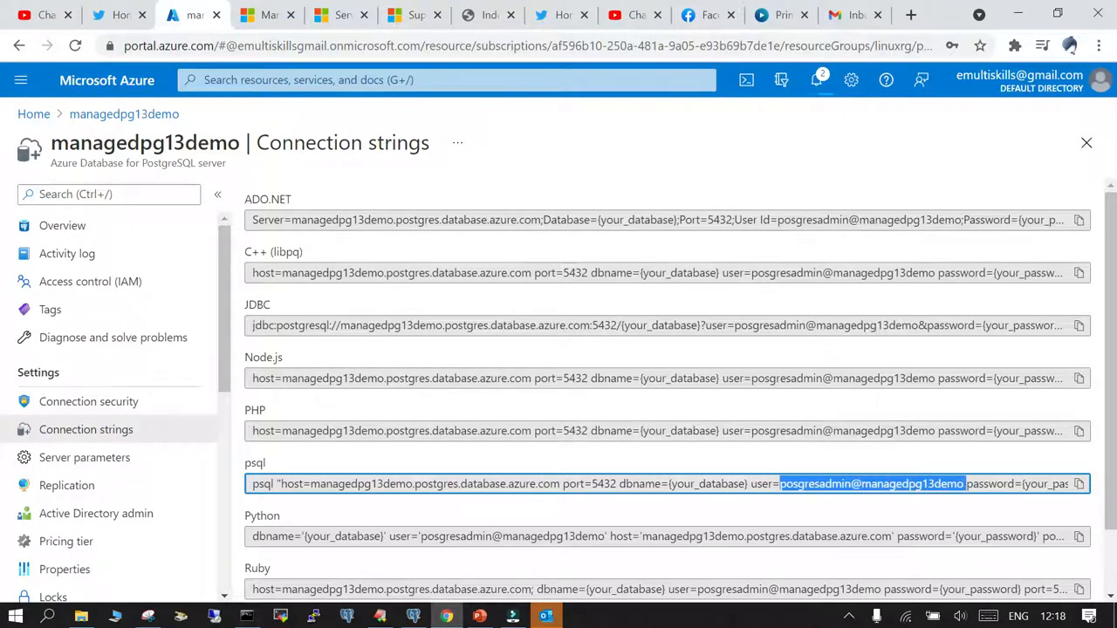
right_click(947, 487)
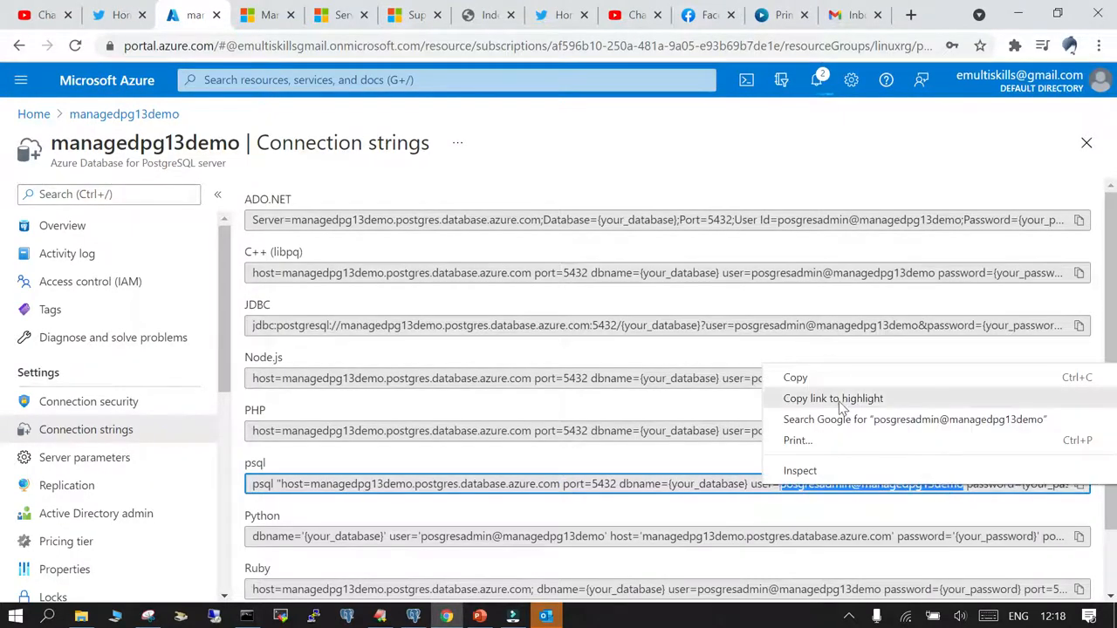
left_click(795, 377)
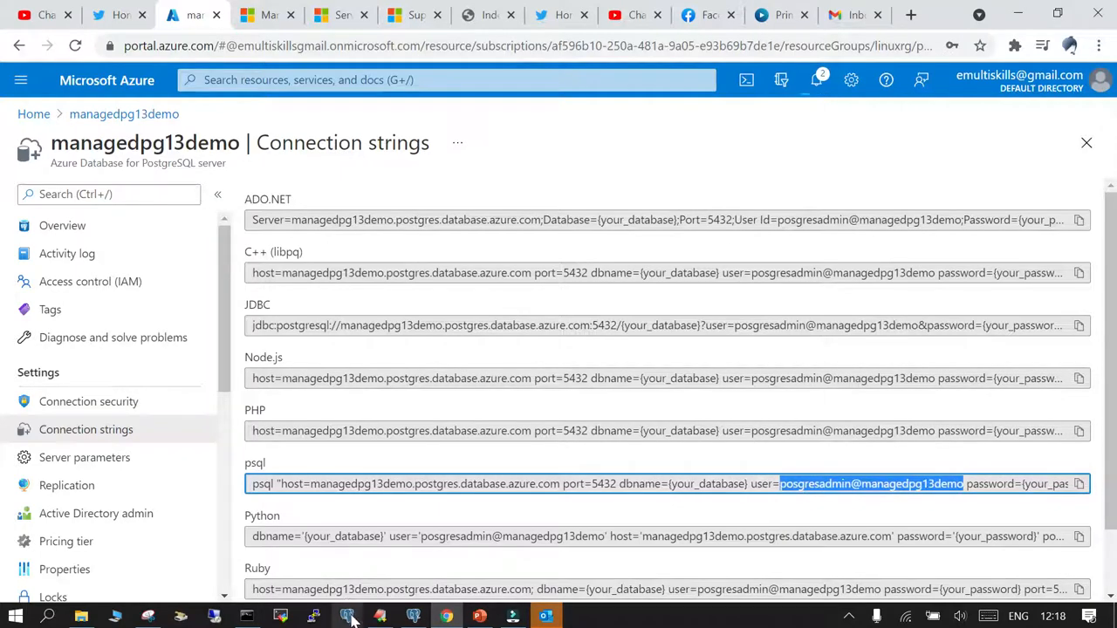
left_click(412, 617)
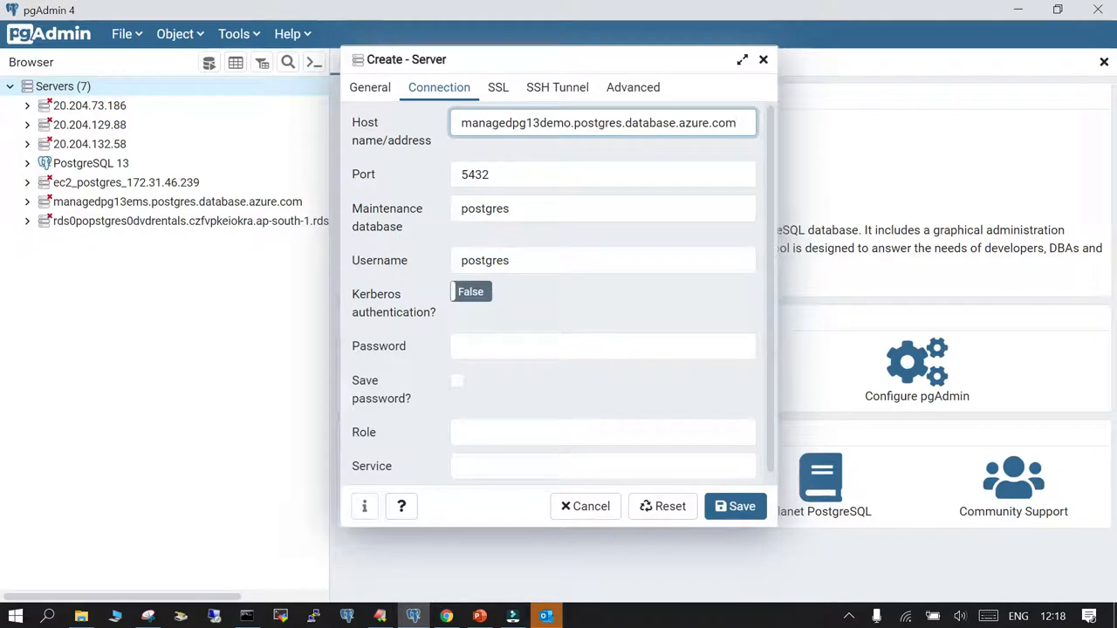
double_click(543, 260)
key("ctrl+v")
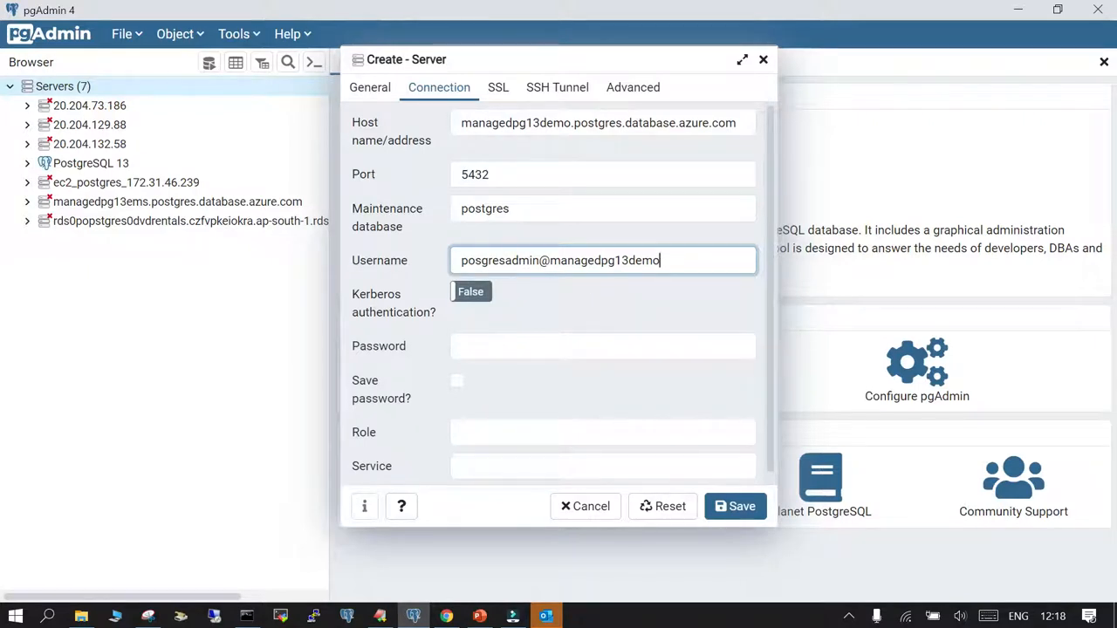
Enter the server admin's password and save the new server connection
left_click(479, 344)
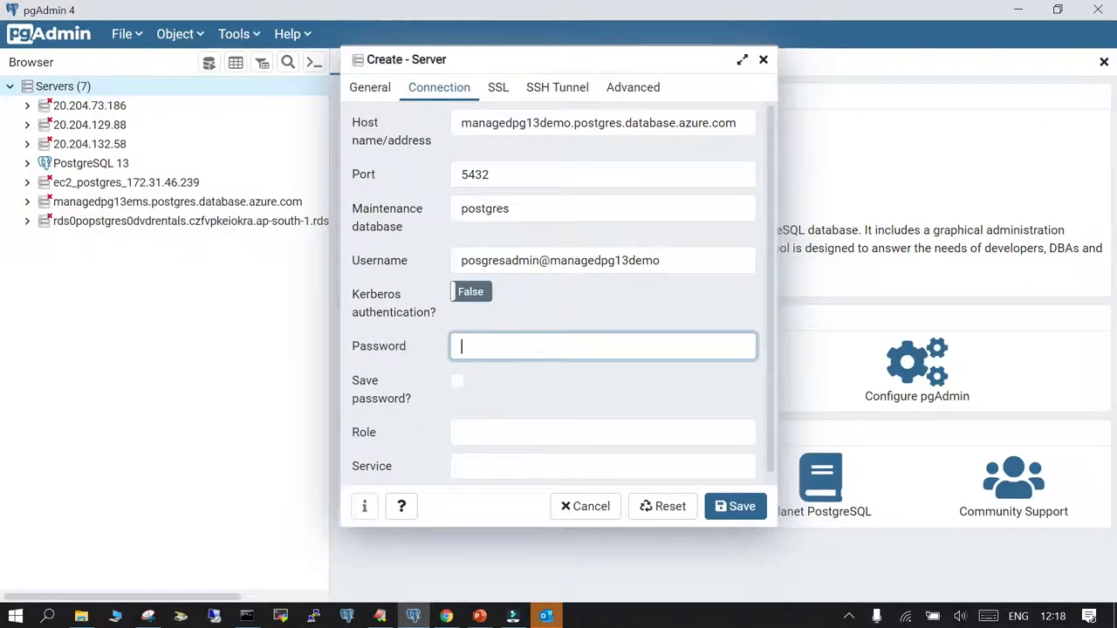
type("***")
left_click(721, 513)
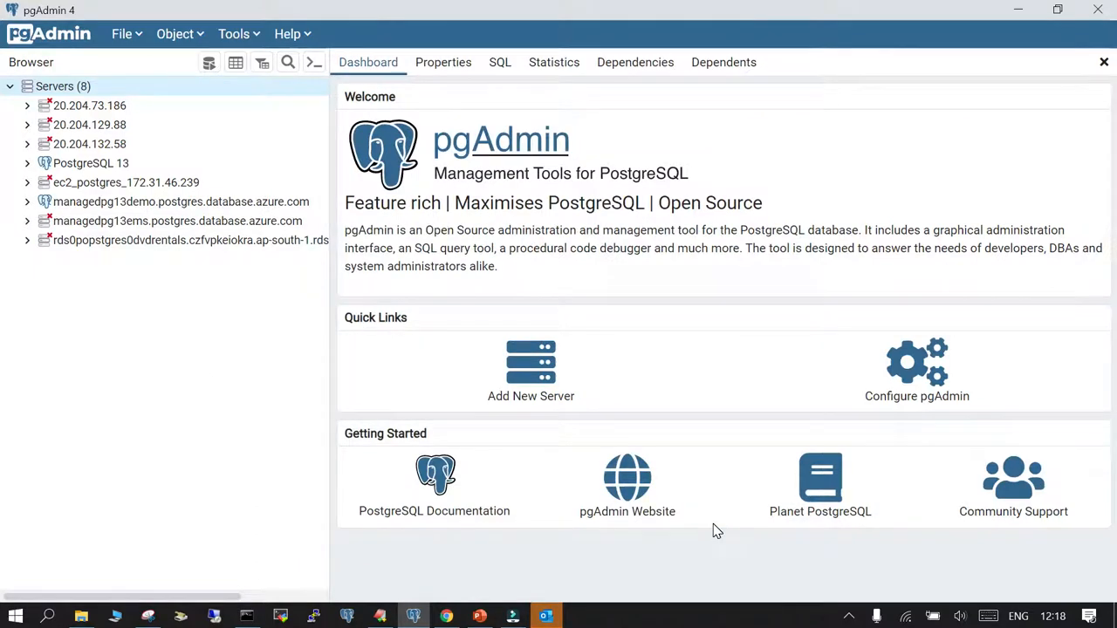
Expand the databases of the managedpg13demo server, try to open azure_maintenance, and dismiss the error
left_click(24, 203)
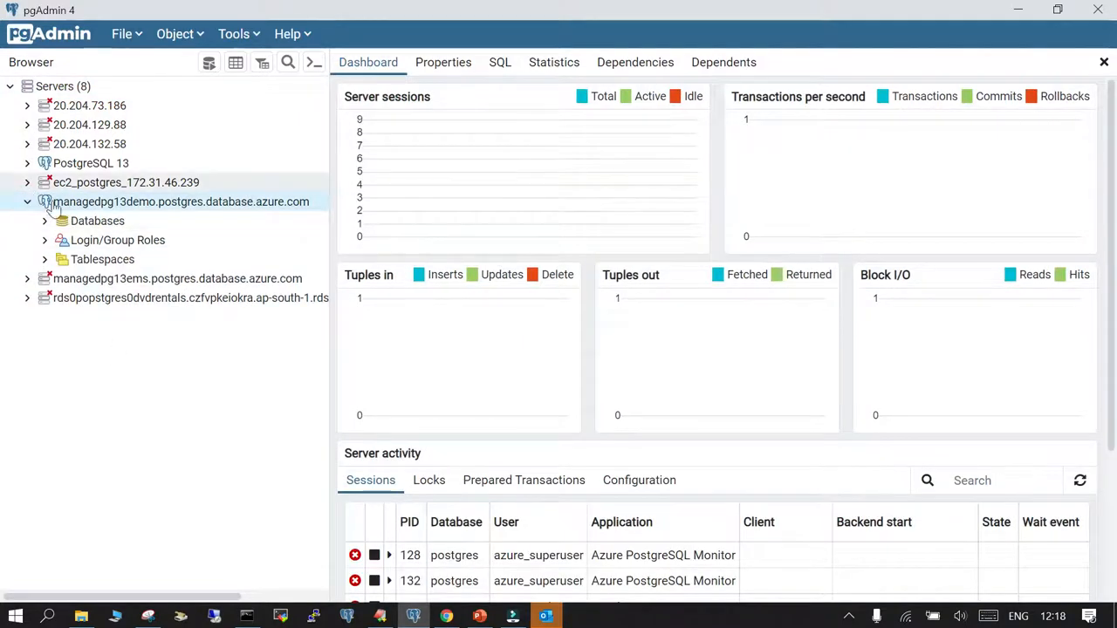
left_click(61, 222)
left_click(44, 221)
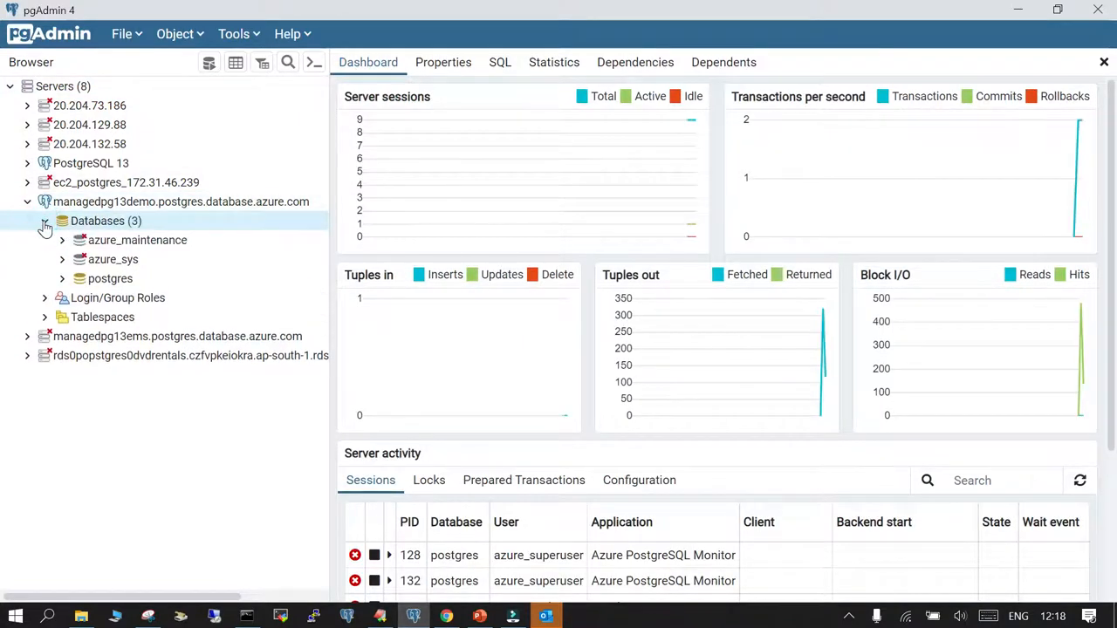
left_click(129, 244)
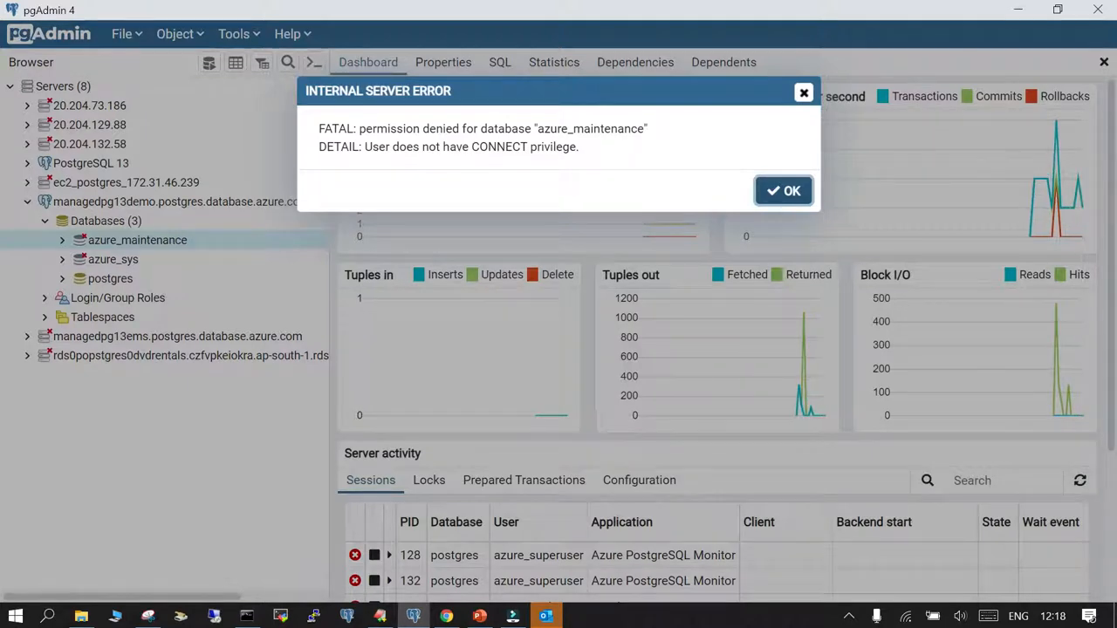
left_click(803, 93)
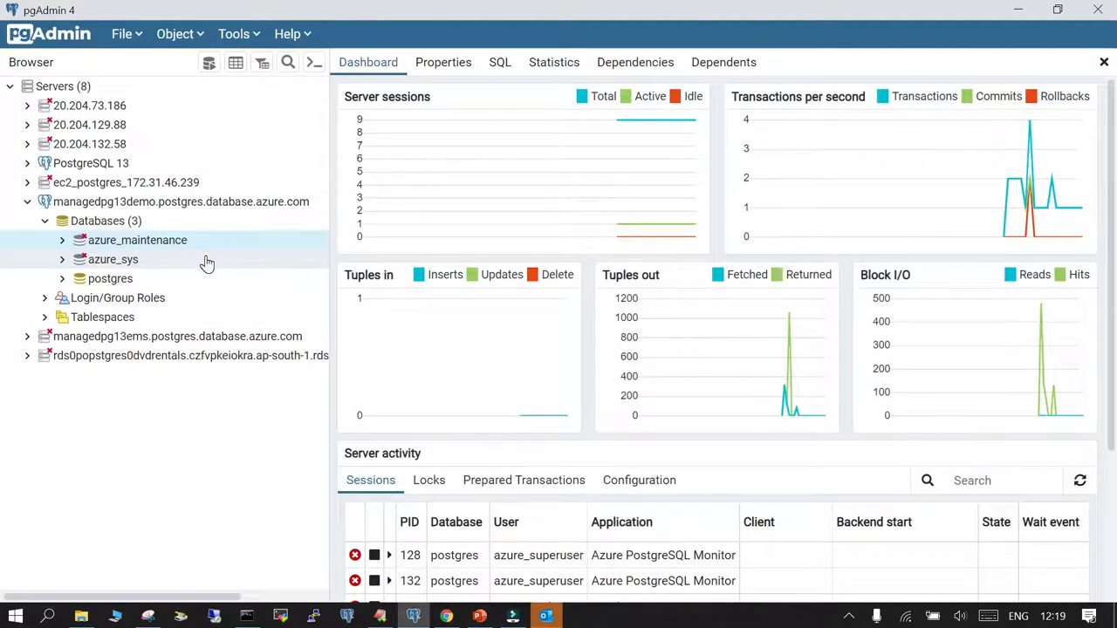
Connect to the azure_sys database and look through the object categories of azure_sys and postgres, collapsing each again
left_click(56, 259)
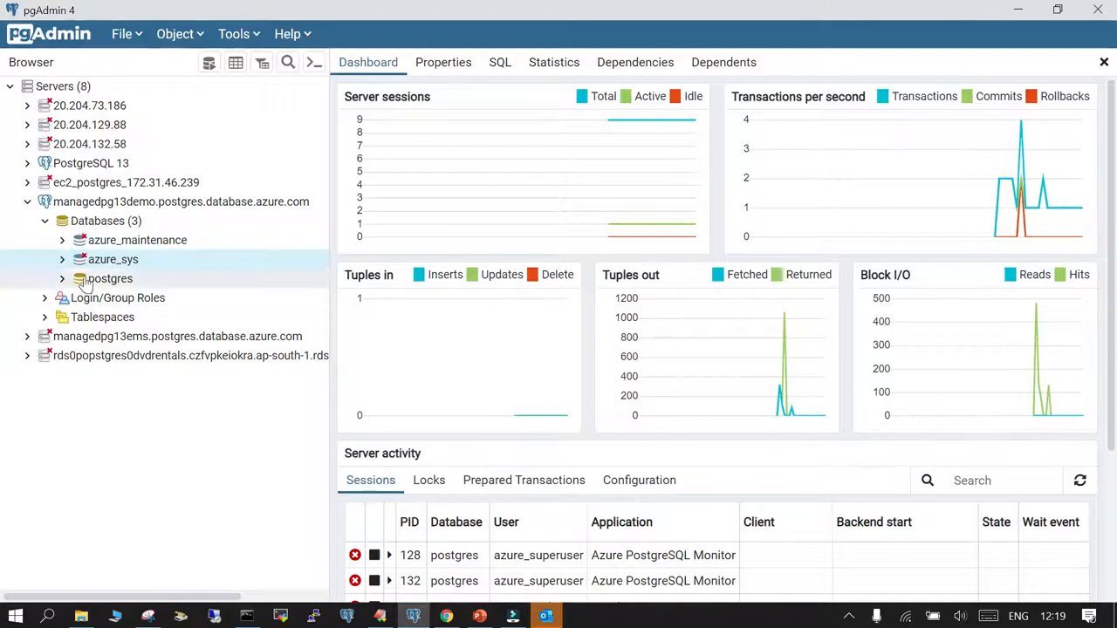
left_click(64, 261)
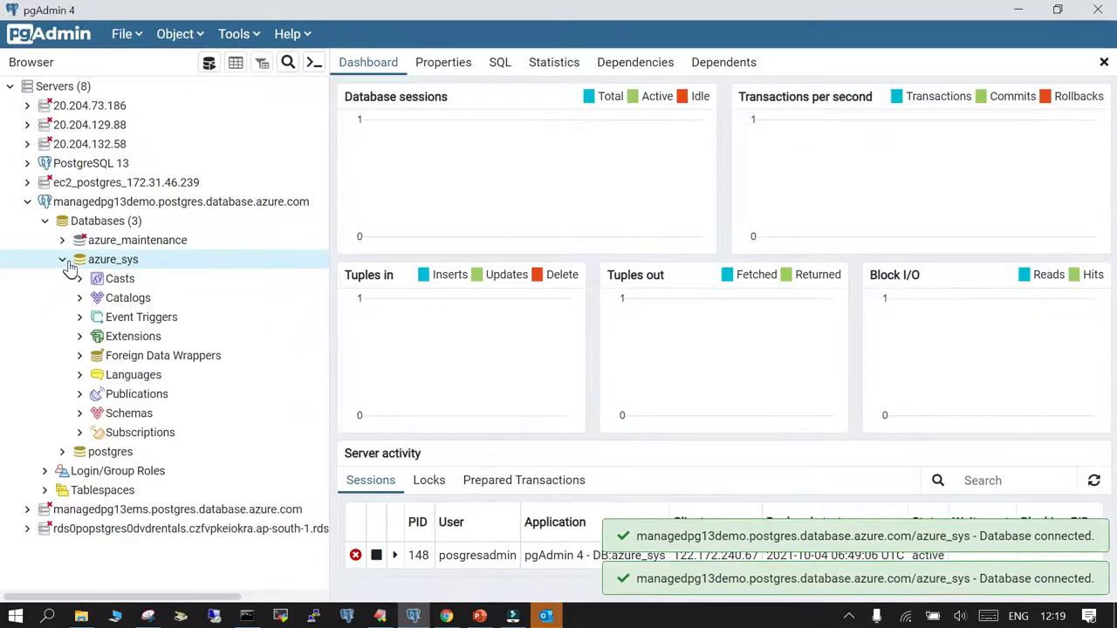
left_click(64, 262)
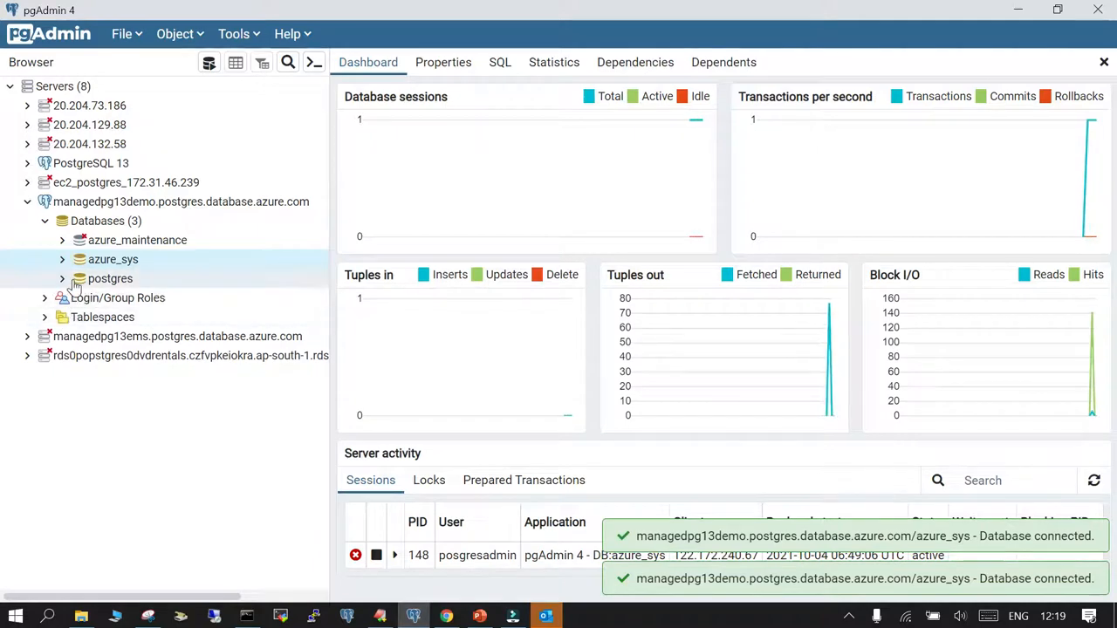
left_click(62, 279)
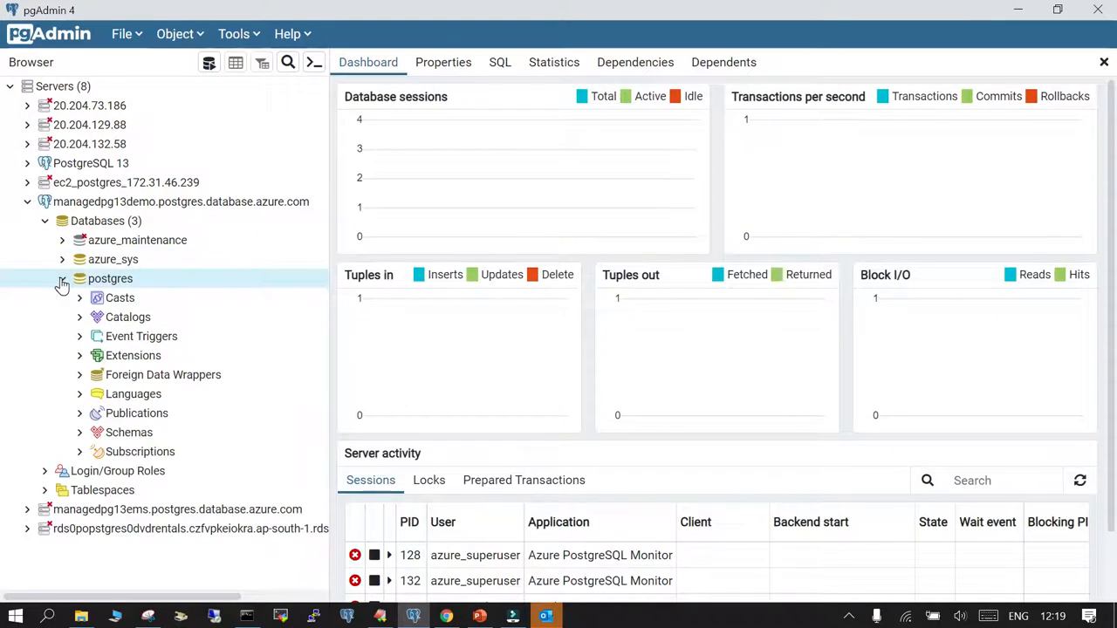
left_click(62, 280)
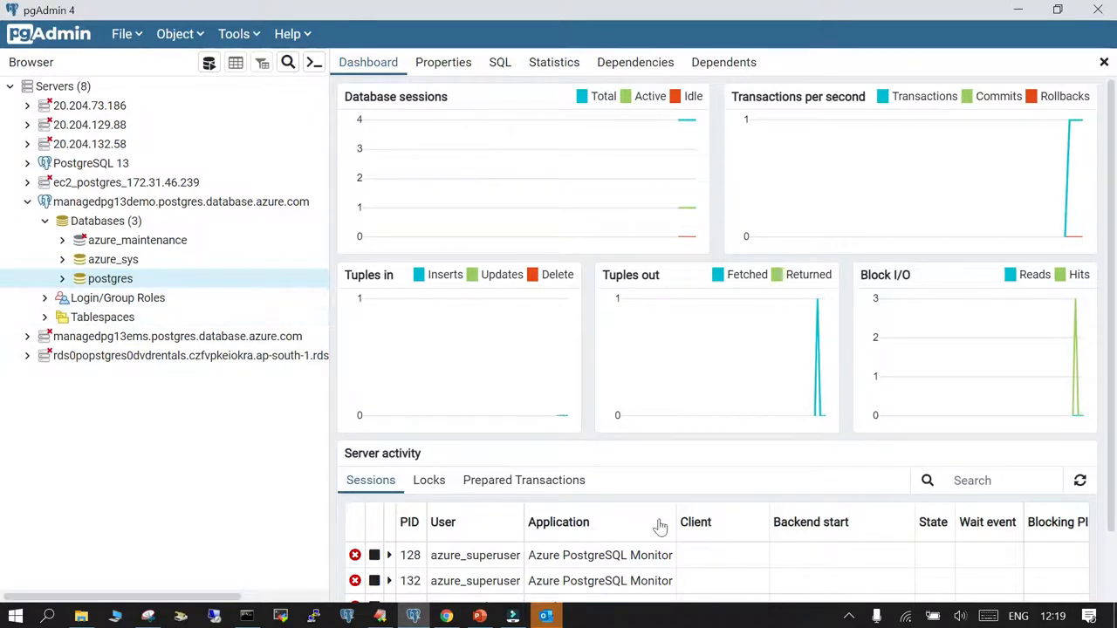
Switch to the PowerPoint slide show and go back to the General Information slide
left_click(479, 616)
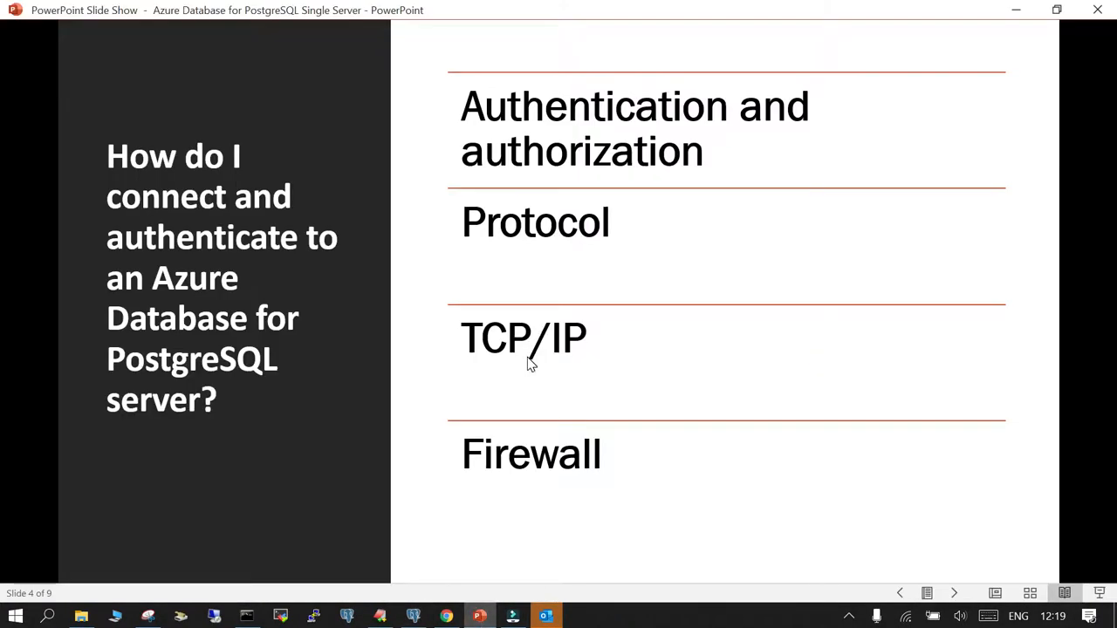
scroll(528, 362, "up", 2)
scroll(527, 362, "up", 1)
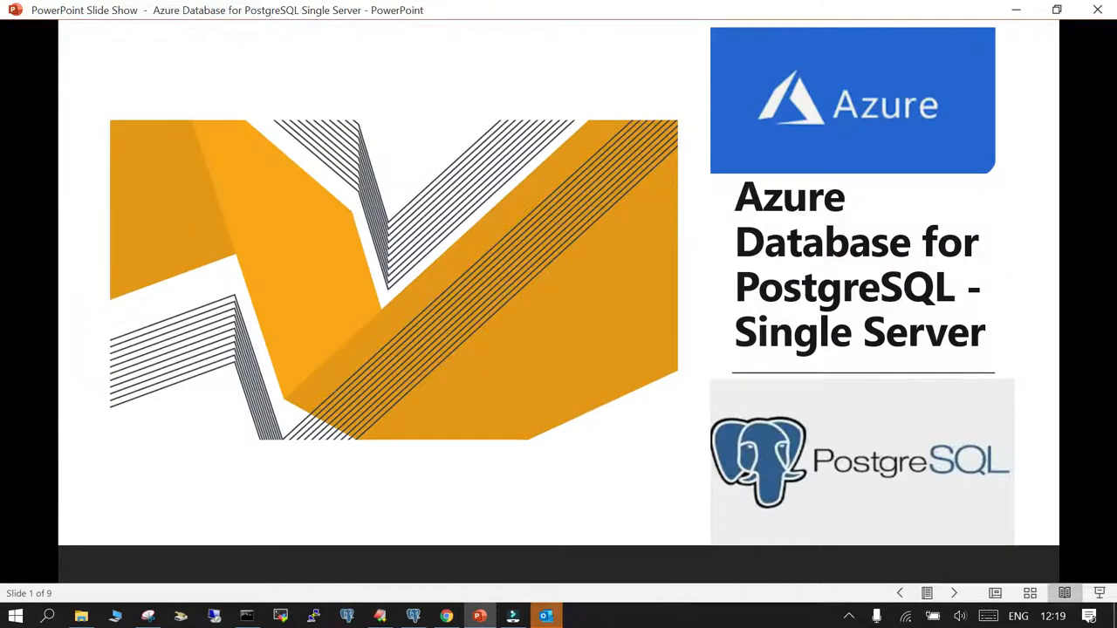
scroll(528, 362, "down", 1)
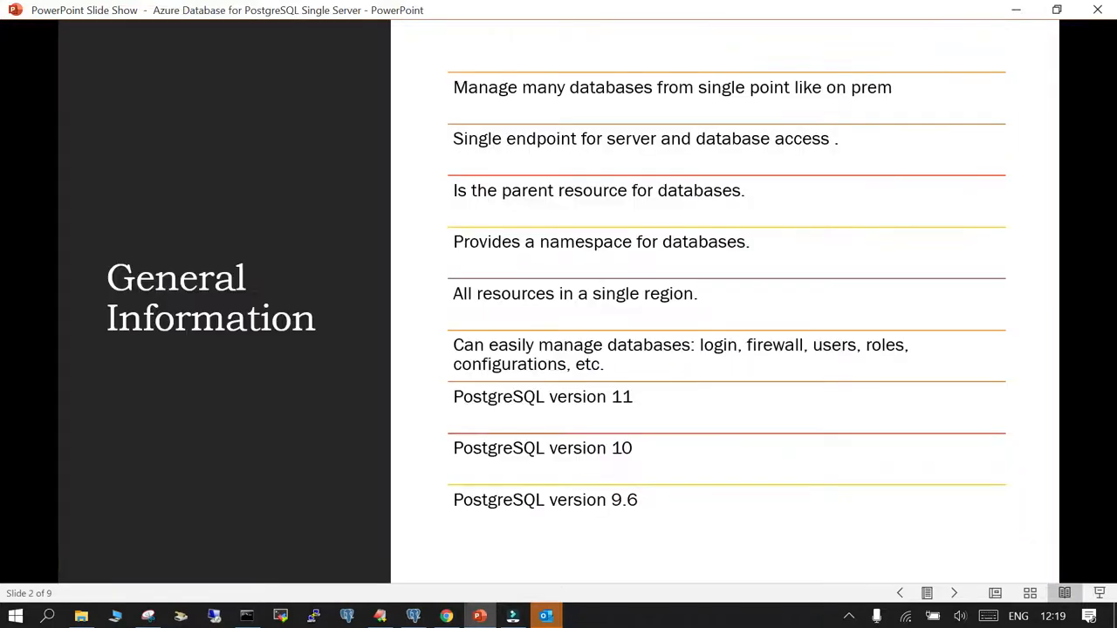